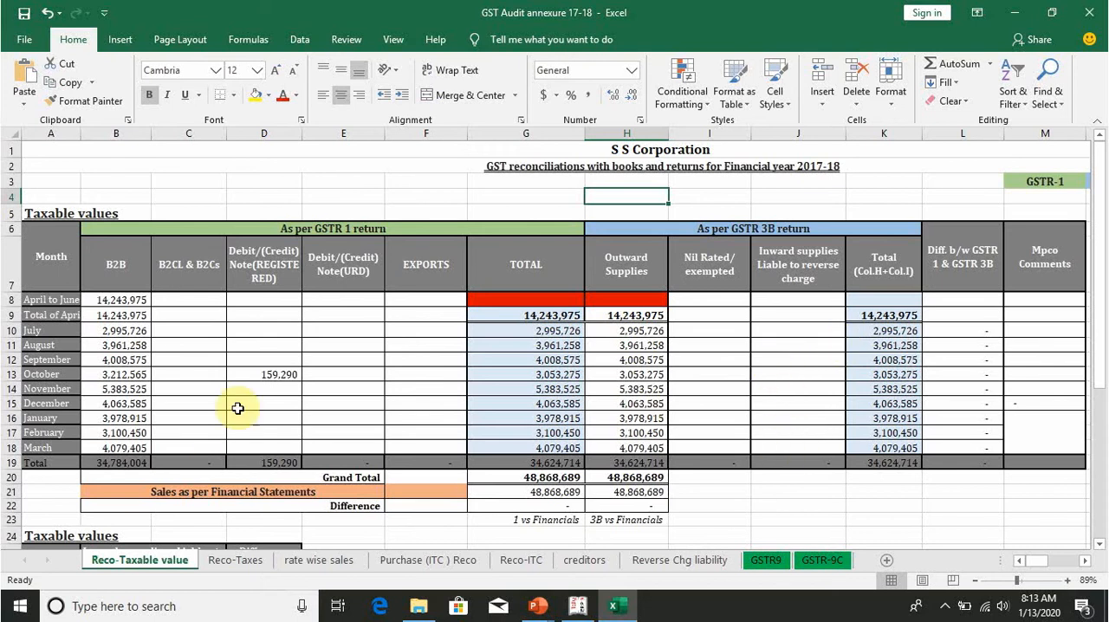
Step: Examine the Reco-Taxable value sheet, comparing GSTR-1, GSTR-3B and books figures and the reverse charge table below them
{"action": "scroll", "coordinate": [455, 371], "scroll_direction": "down", "scroll_amount": 4}
{"action": "scroll", "coordinate": [434, 373], "scroll_direction": "down", "scroll_amount": 2}
{"action": "scroll", "coordinate": [409, 364], "scroll_direction": "up", "scroll_amount": 6}
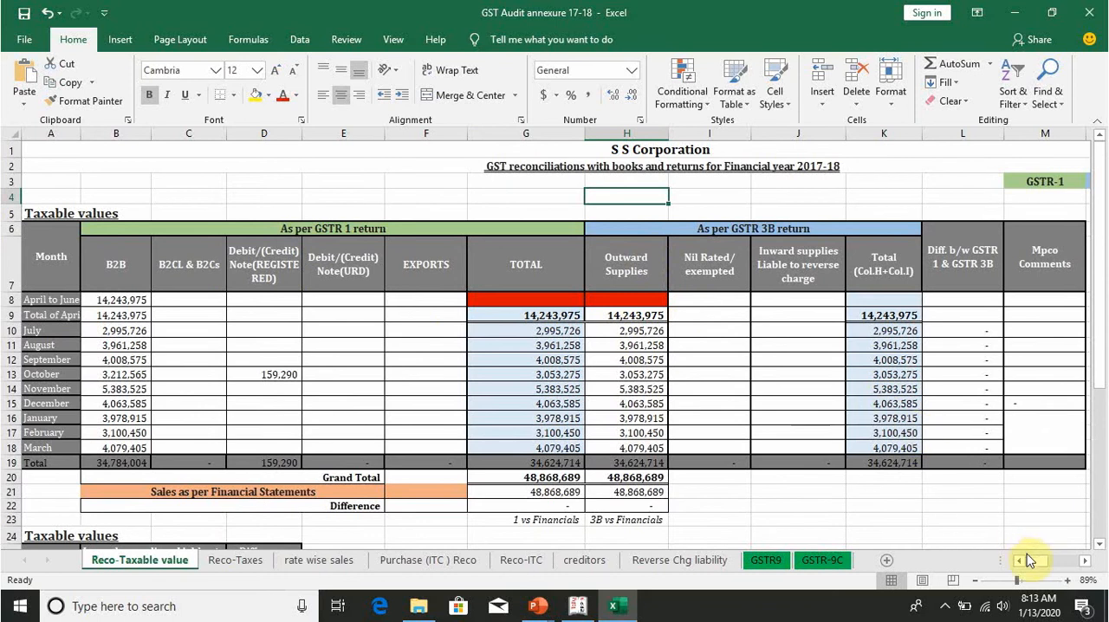
{"action": "scroll", "coordinate": [1026, 561], "scroll_direction": "right", "scroll_amount": 3}
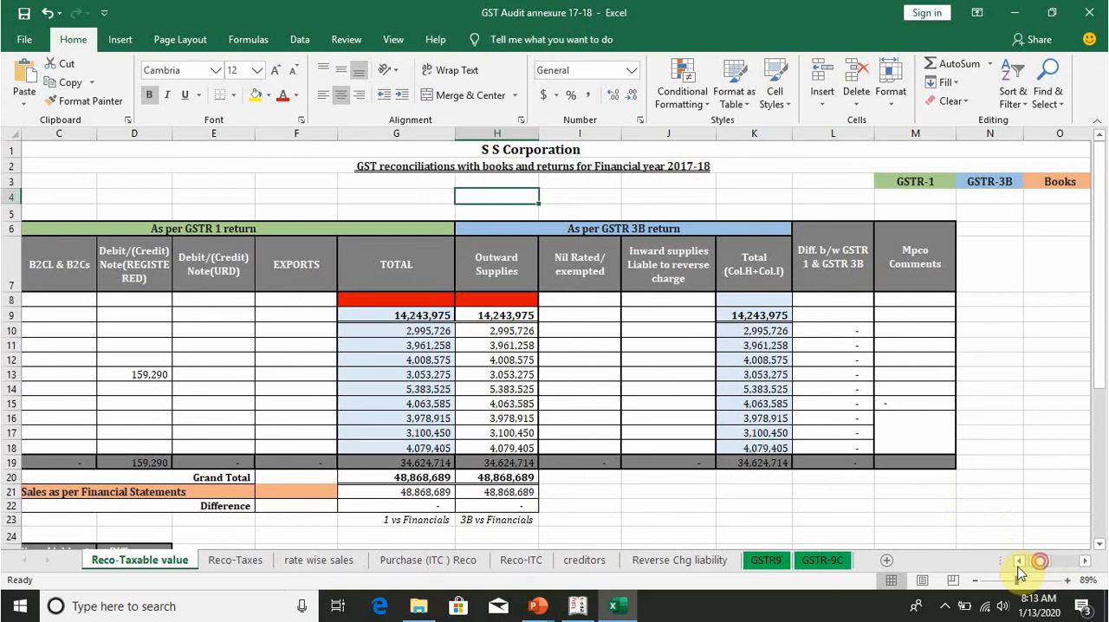
{"action": "left_click_drag", "start_coordinate": [1039, 562], "coordinate": [1018, 568]}
{"action": "scroll", "coordinate": [221, 321], "scroll_direction": "down", "scroll_amount": 7}
{"action": "scroll", "coordinate": [219, 321], "scroll_direction": "up", "scroll_amount": 3}
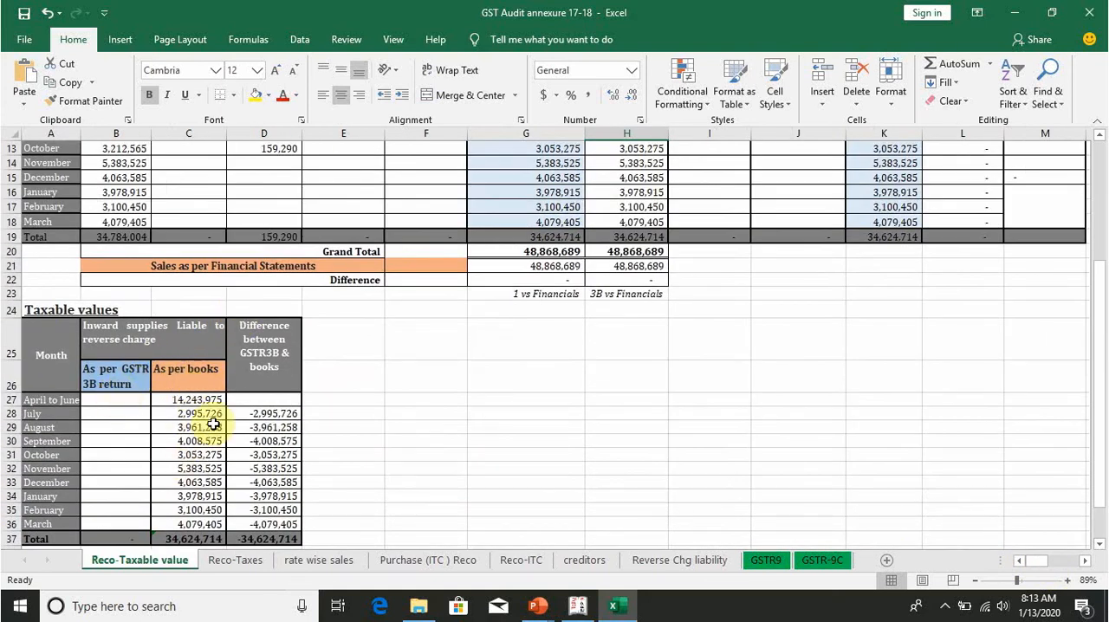
{"action": "scroll", "coordinate": [213, 425], "scroll_direction": "down", "scroll_amount": 1}
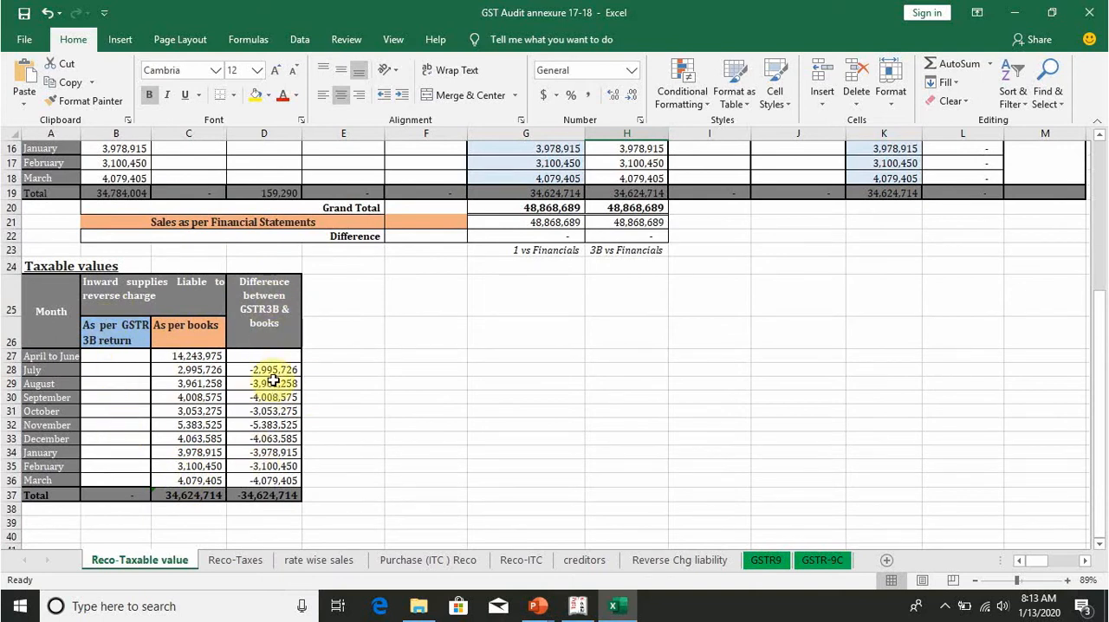
{"action": "scroll", "coordinate": [508, 312], "scroll_direction": "up", "scroll_amount": 4}
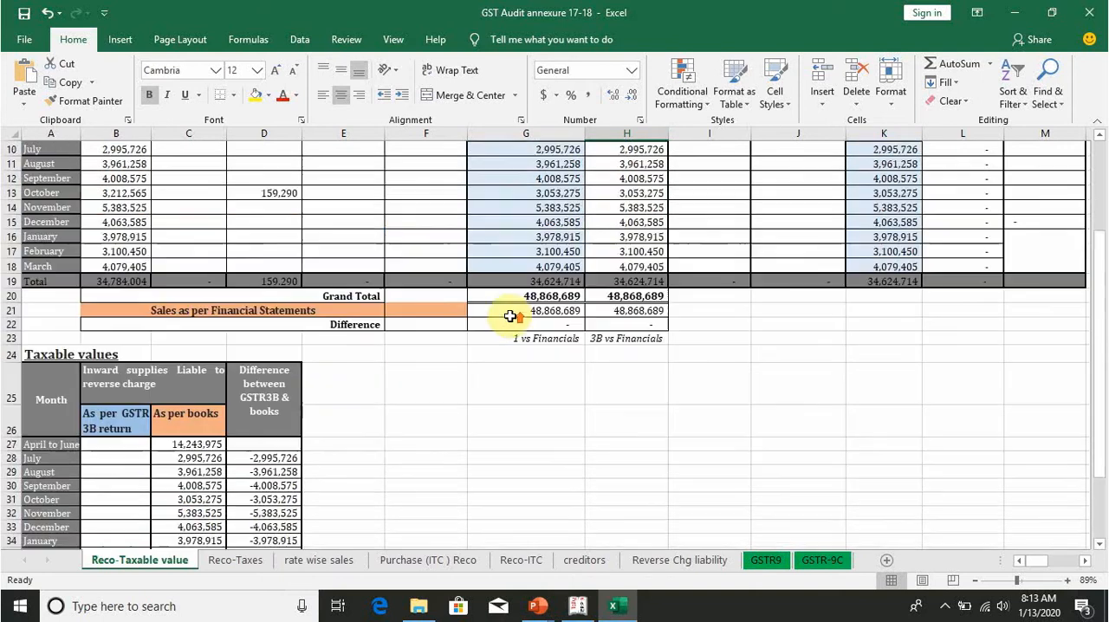
{"action": "scroll", "coordinate": [408, 267], "scroll_direction": "down", "scroll_amount": 4}
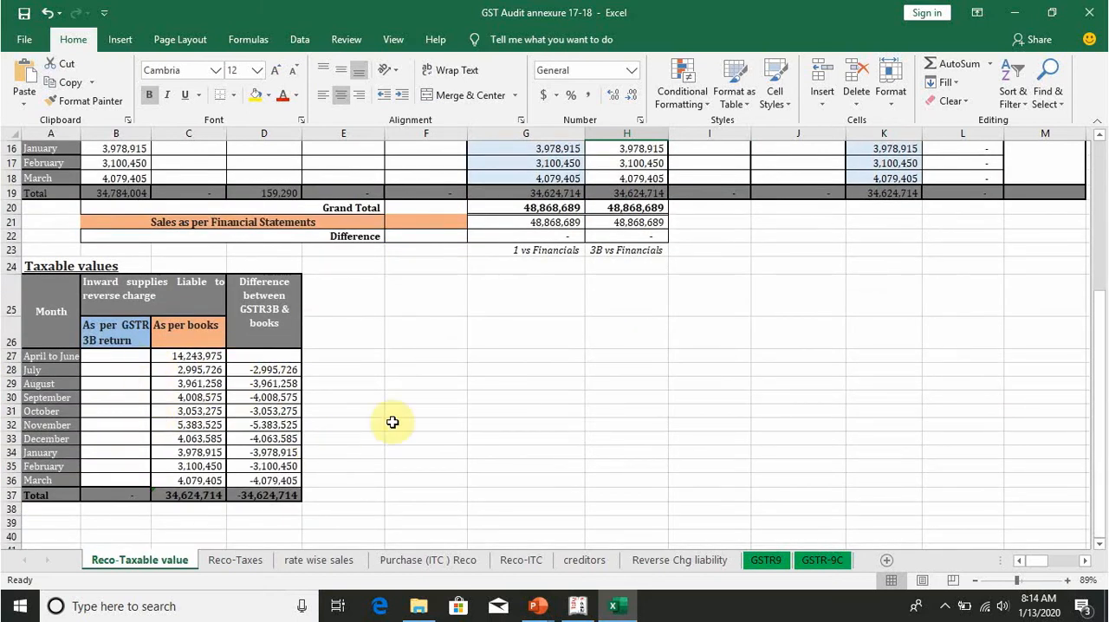
Step: Open the Reco-Taxes sheet and review the output tax comparison of GSTR-1 with 3B and the books vs. 3B reconciliation
{"action": "left_click", "coordinate": [238, 560]}
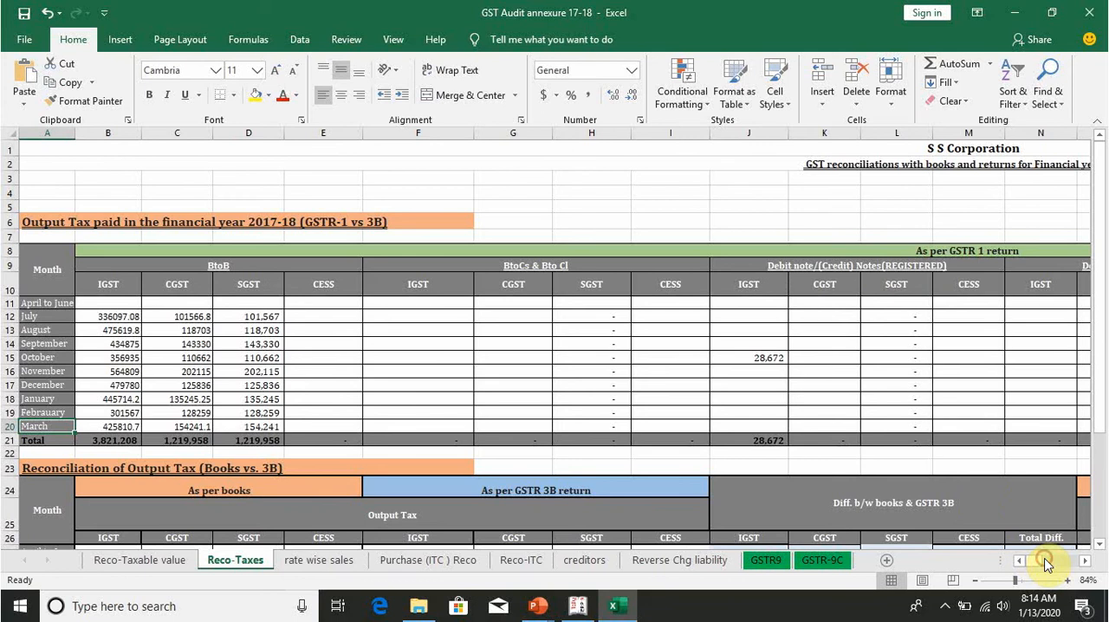
{"action": "left_click_drag", "start_coordinate": [1037, 568], "coordinate": [1043, 564]}
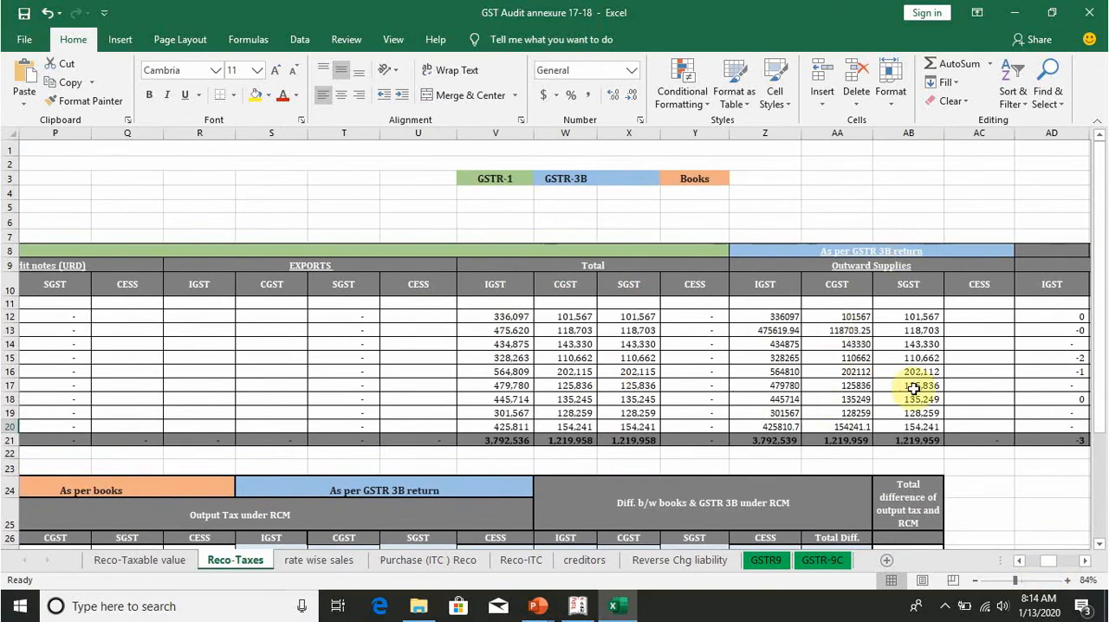
{"action": "left_click_drag", "start_coordinate": [1044, 564], "coordinate": [1054, 562]}
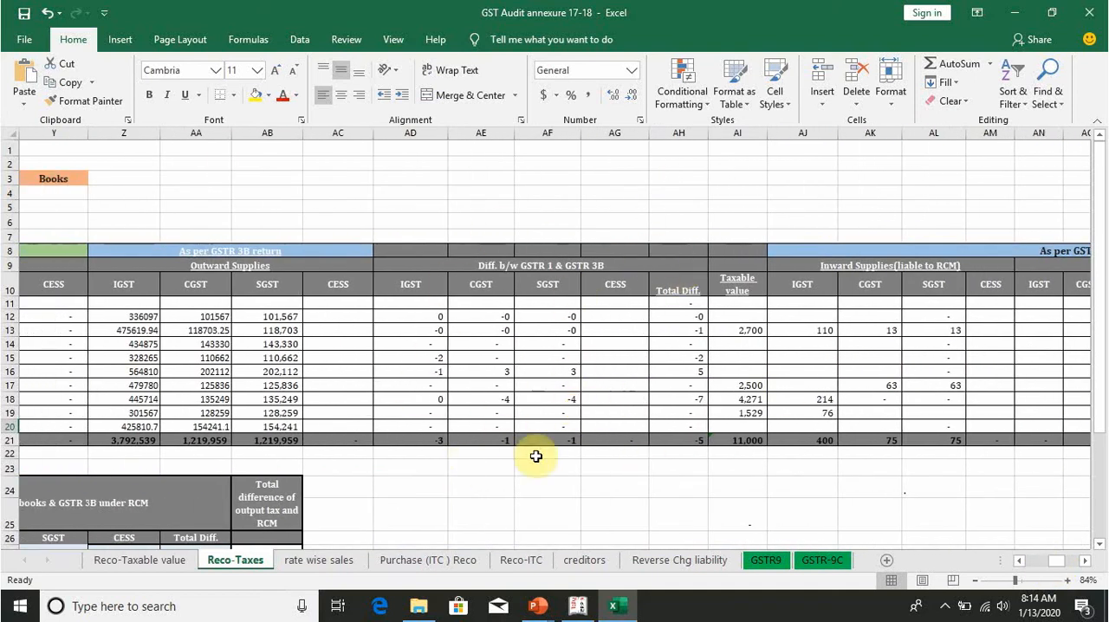
{"action": "key", "text": "Home"}
{"action": "scroll", "coordinate": [397, 423], "scroll_direction": "down", "scroll_amount": 4}
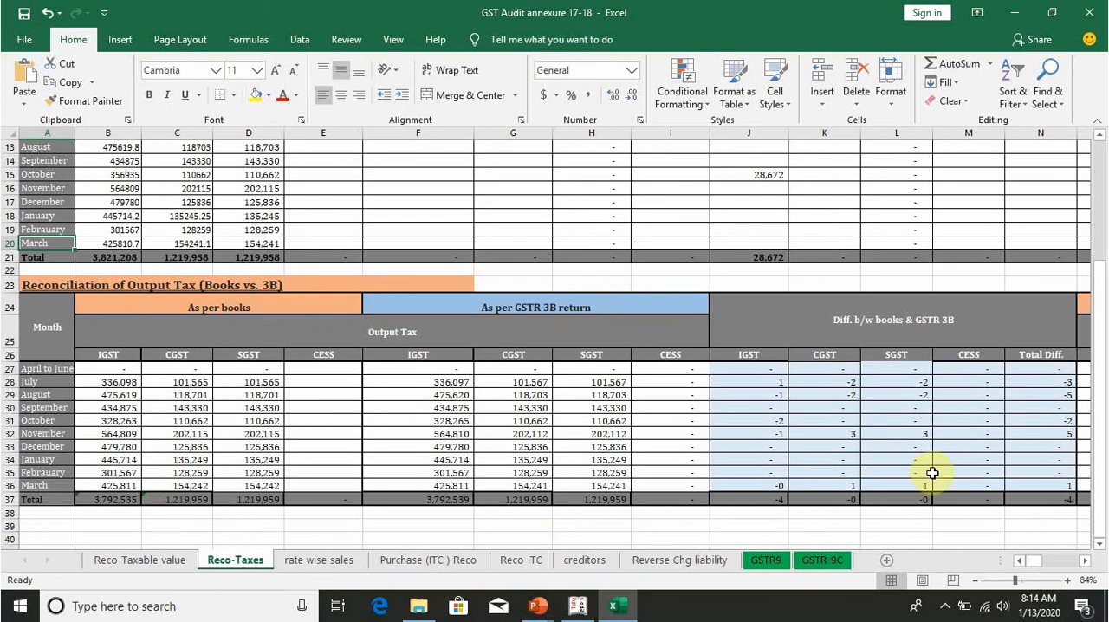
Step: View the rate wise sales sheet and the purchase invoice details on the Purchase (ITC) Reco sheet
{"action": "left_click", "coordinate": [319, 560]}
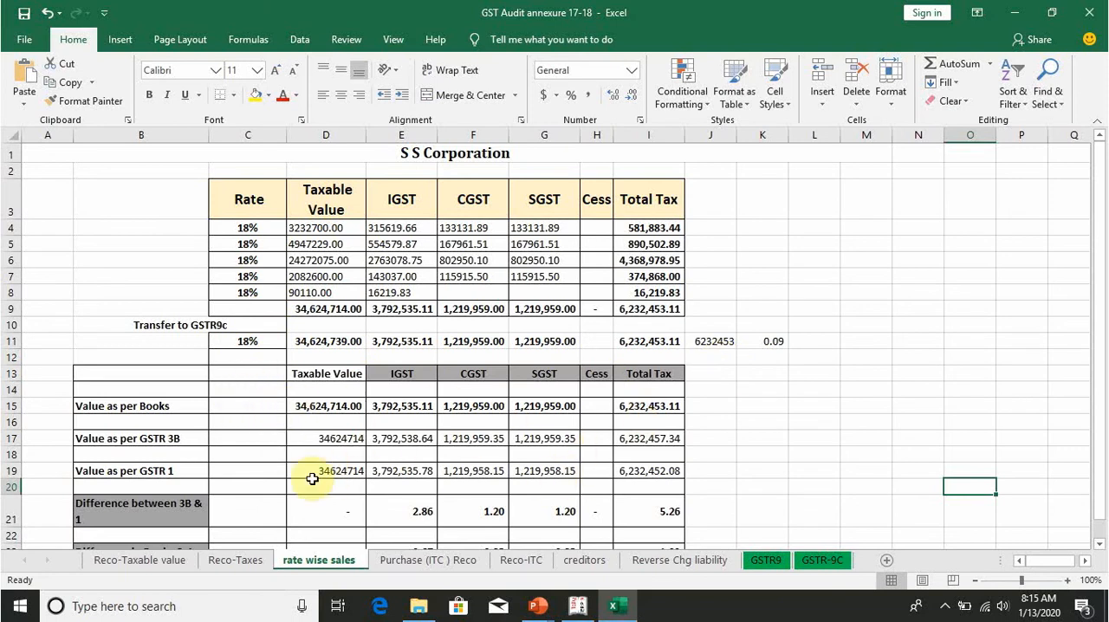
{"action": "left_click", "coordinate": [419, 561]}
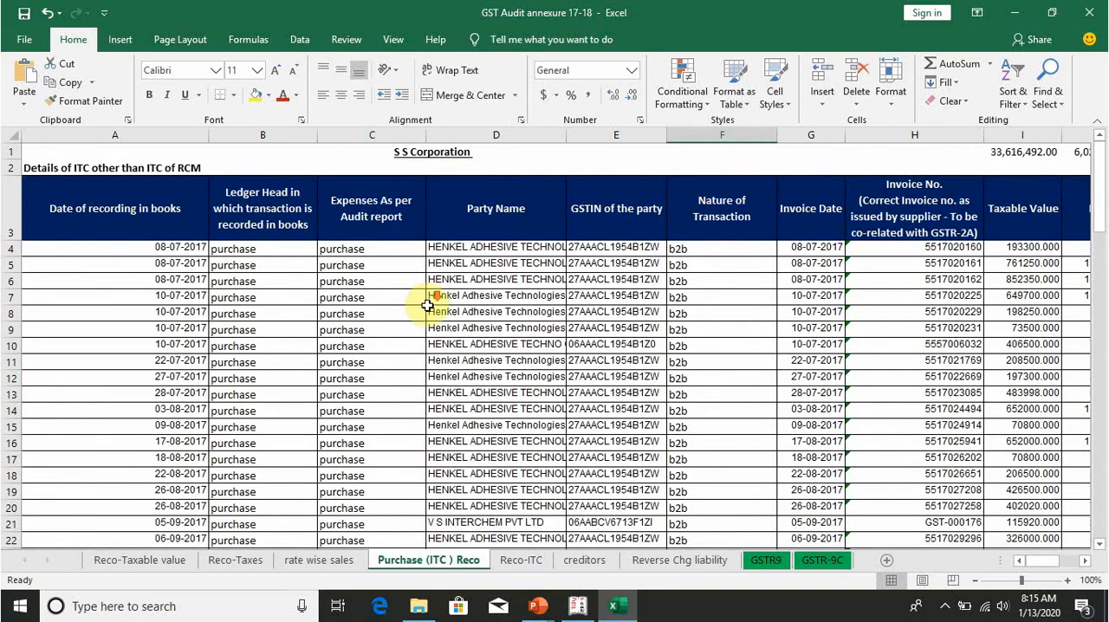
{"action": "scroll", "coordinate": [428, 305], "scroll_direction": "down", "scroll_amount": 5}
{"action": "scroll", "coordinate": [428, 312], "scroll_direction": "up", "scroll_amount": 5}
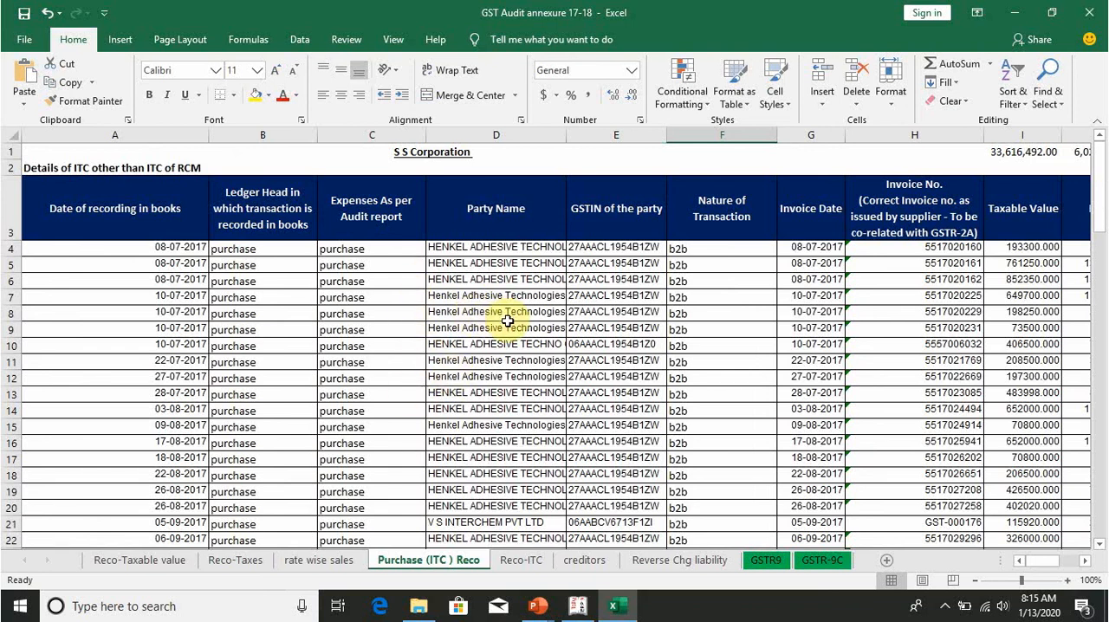
Step: Switch to Tally.ERP 9 and open the party register of B2B Invoices - 3, 4A from the GSTR-2 report
{"action": "left_click", "coordinate": [577, 606]}
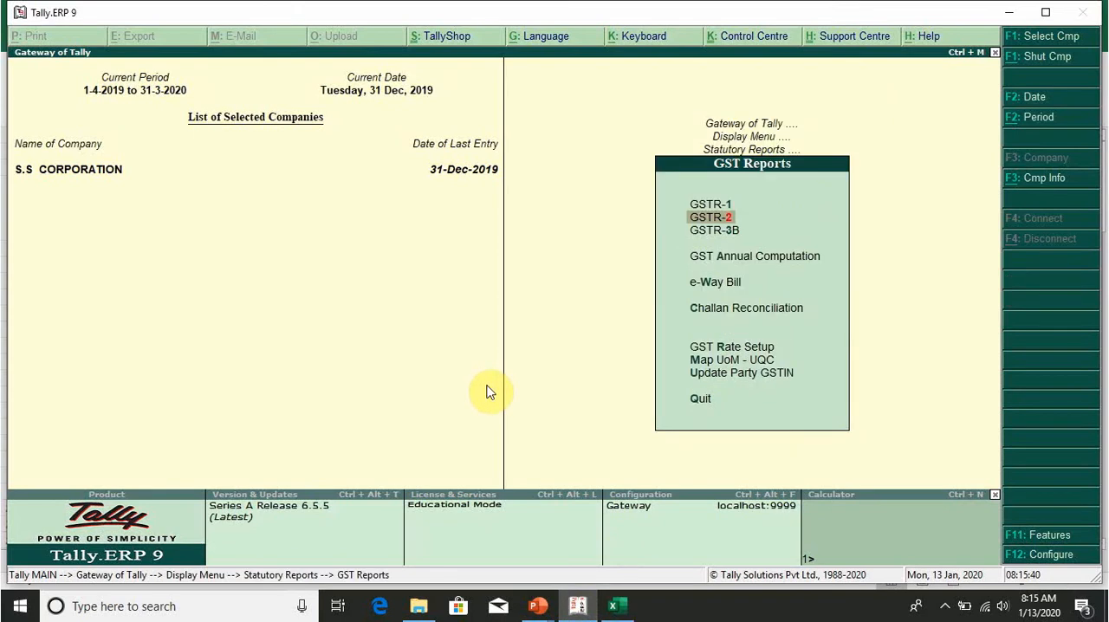
{"action": "key", "text": "Return"}
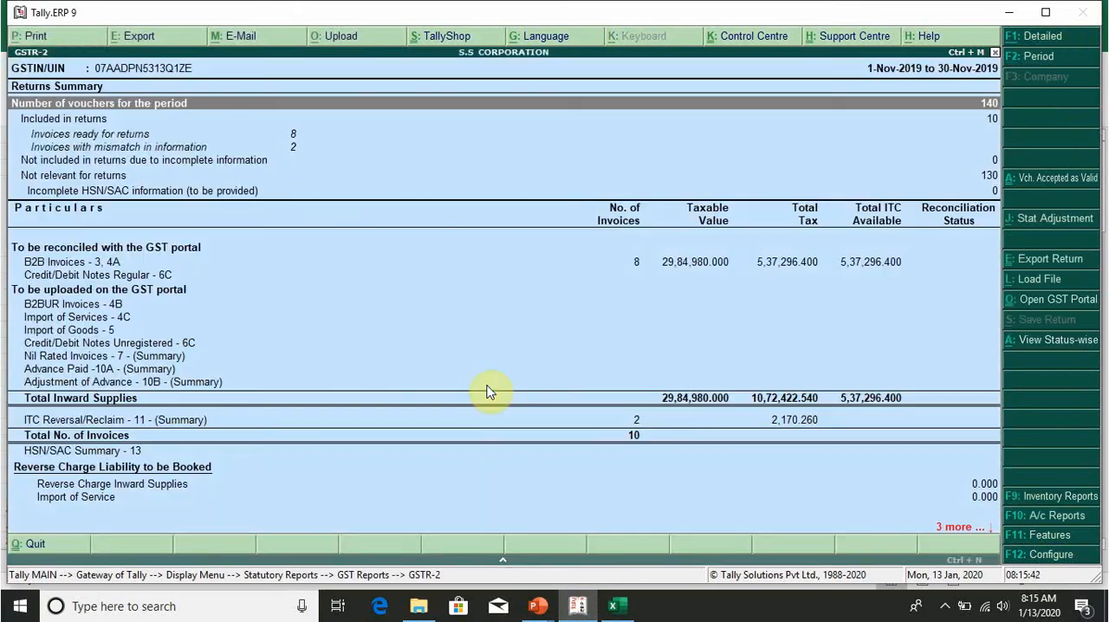
{"action": "key", "text": "Down"}
{"action": "key", "text": "Down"}
{"action": "key", "text": "Down"}
{"action": "key", "text": "Down"}
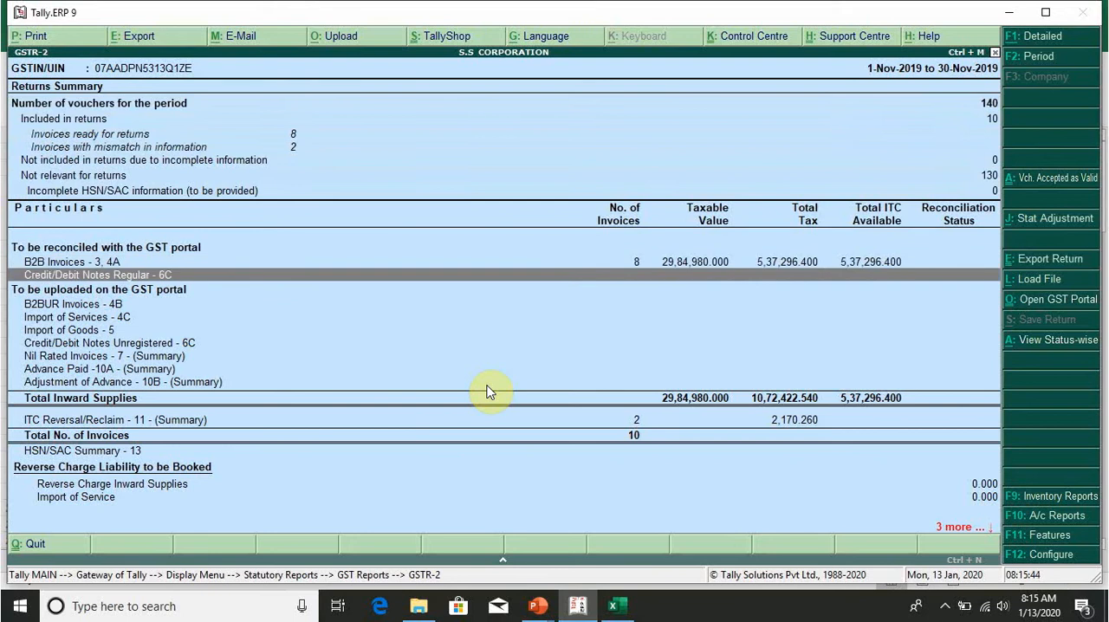
{"action": "key", "text": "Up"}
{"action": "key", "text": "Return"}
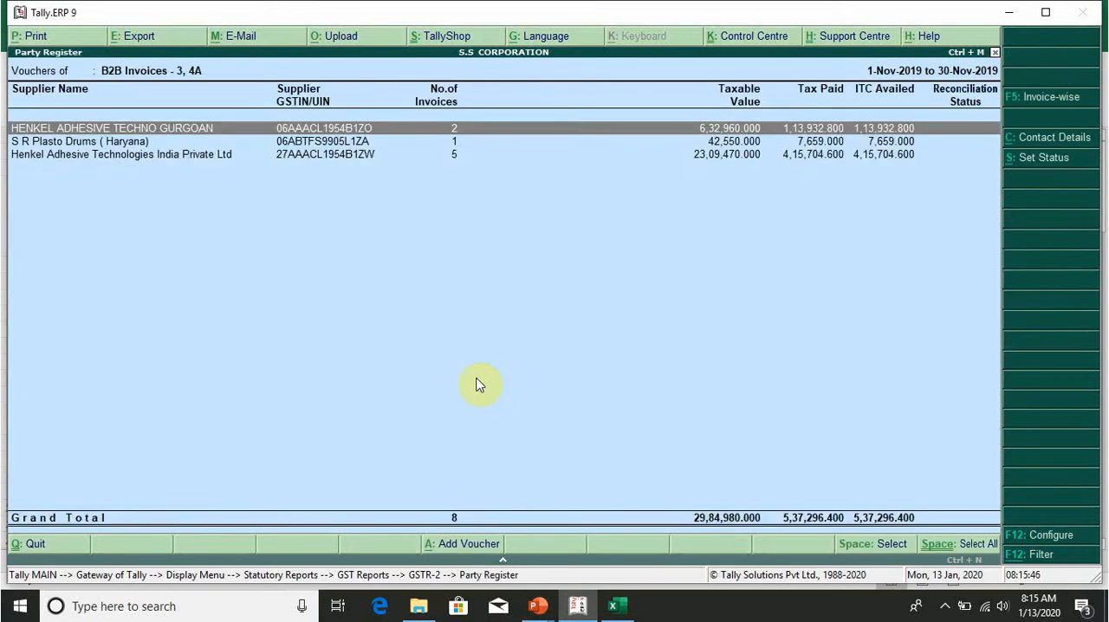
Step: Switch to Excel and check the As per books values in the reverse charge table of the Reco-Taxable value sheet
{"action": "left_click", "coordinate": [616, 603]}
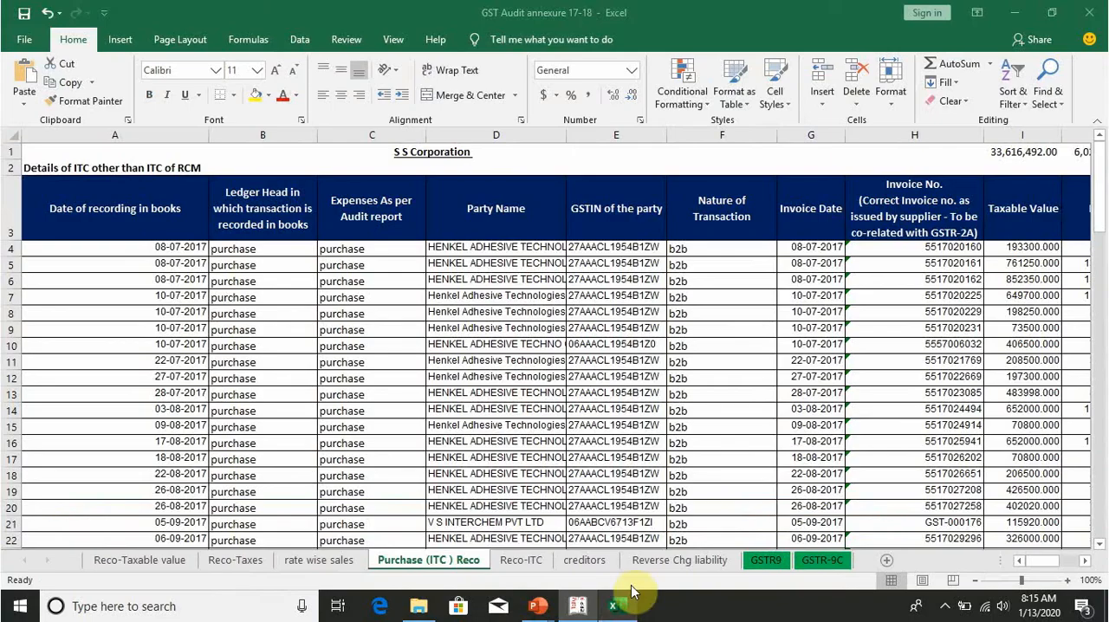
{"action": "left_click", "coordinate": [141, 563]}
{"action": "scroll", "coordinate": [230, 346], "scroll_direction": "up", "scroll_amount": 6}
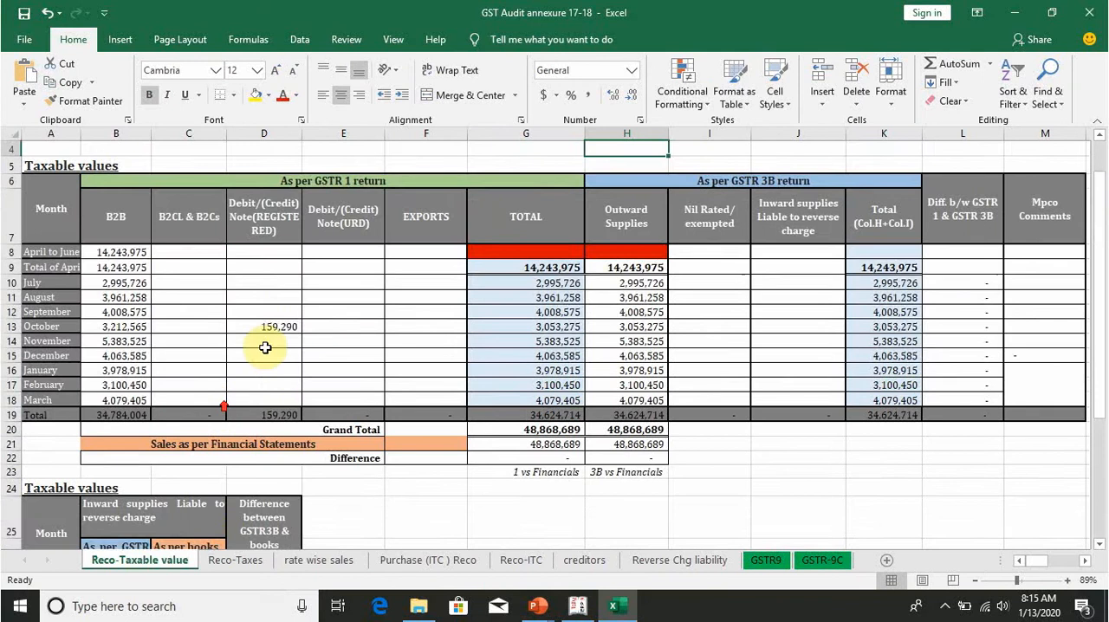
{"action": "scroll", "coordinate": [124, 356], "scroll_direction": "up", "scroll_amount": 1}
{"action": "scroll", "coordinate": [248, 413], "scroll_direction": "down", "scroll_amount": 5}
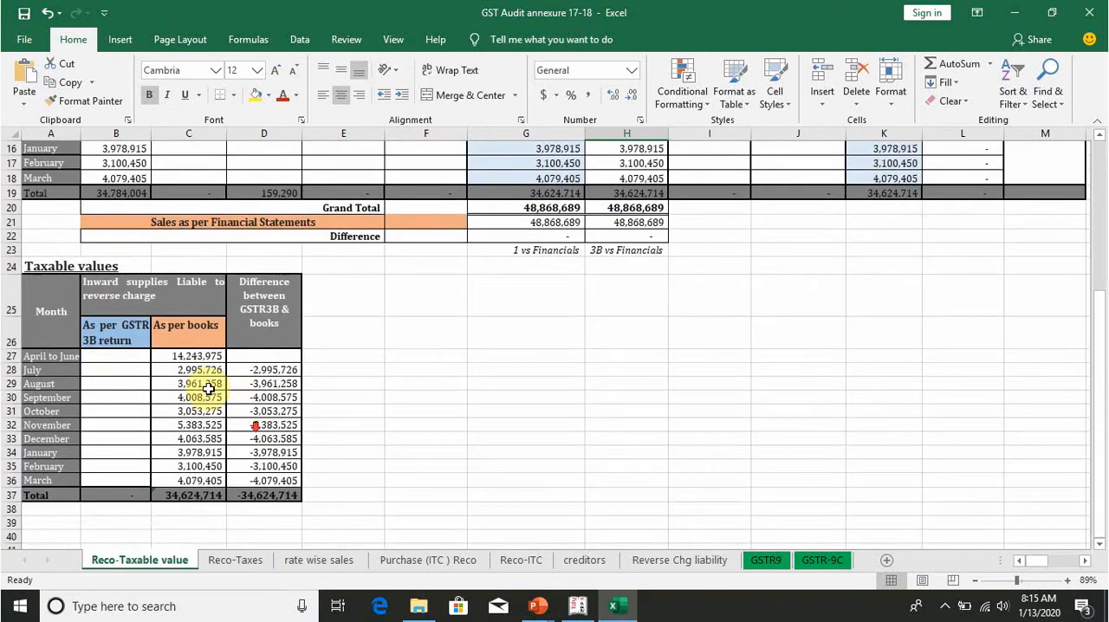
{"action": "left_click", "coordinate": [205, 382]}
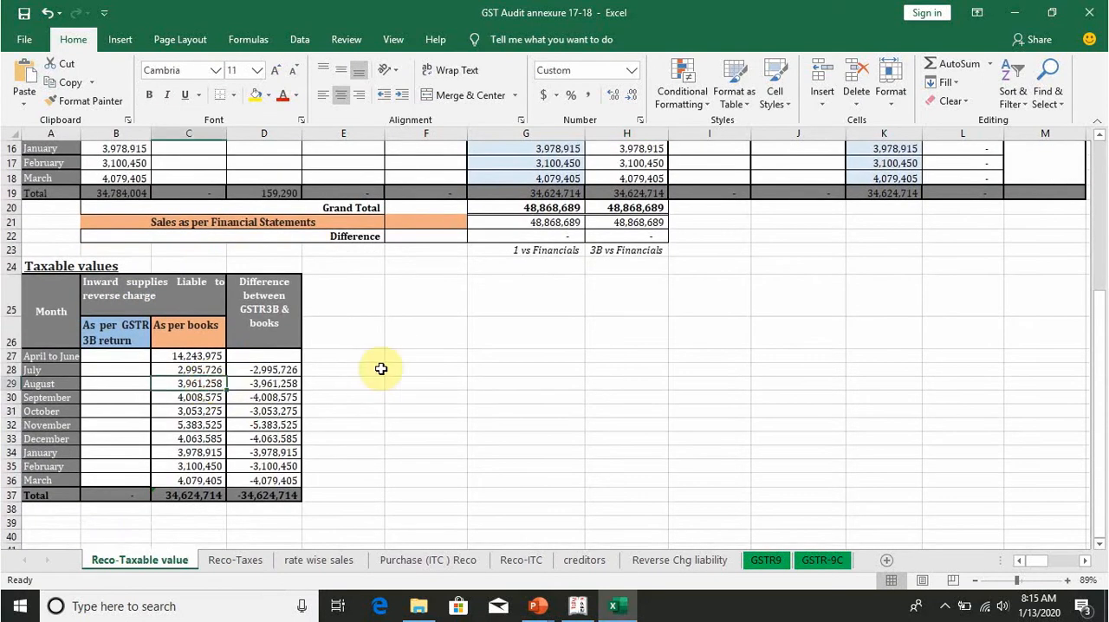
Step: Return to Tally.ERP 9, leave the GSTR-2 report and open GST Annual Computation
{"action": "left_click", "coordinate": [577, 606]}
{"action": "key", "text": "Escape"}
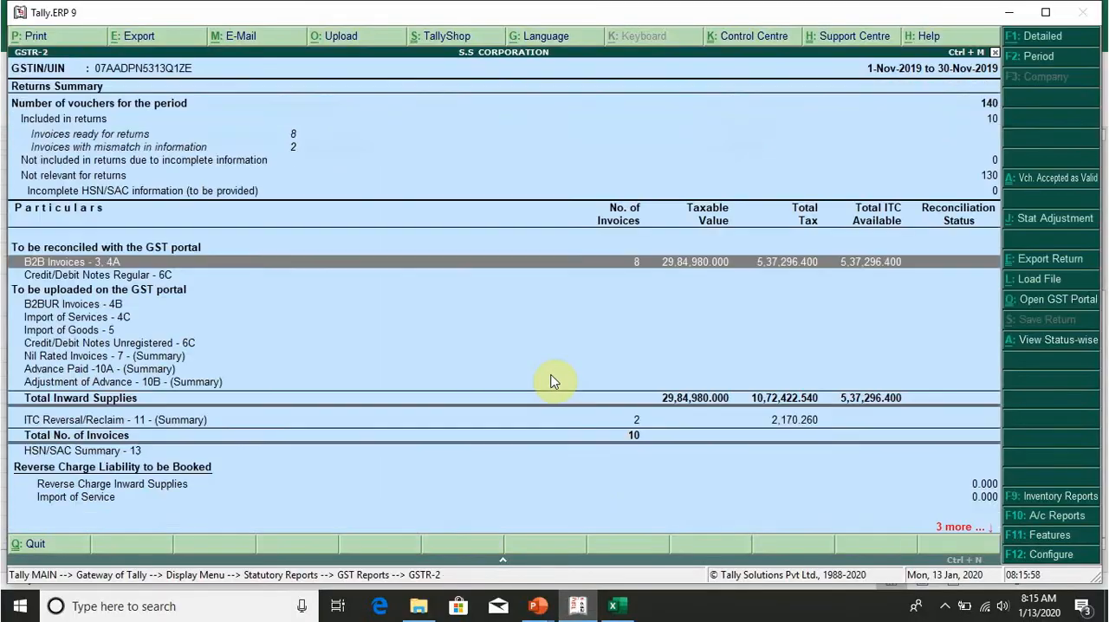
{"action": "key", "text": "Escape"}
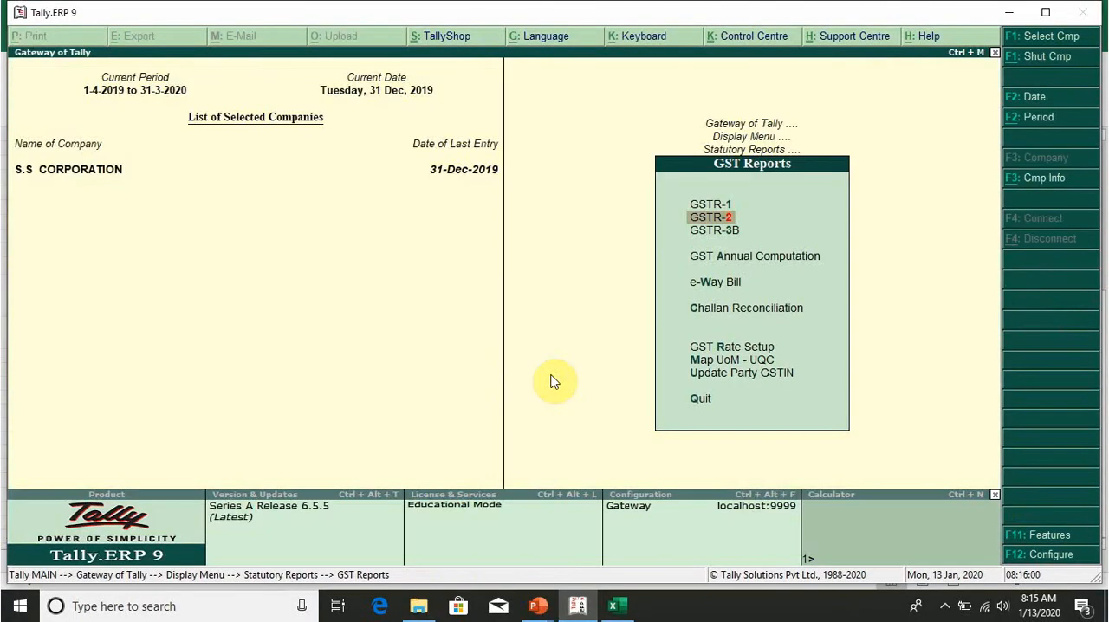
{"action": "key", "text": "Down"}
{"action": "key", "text": "Down"}
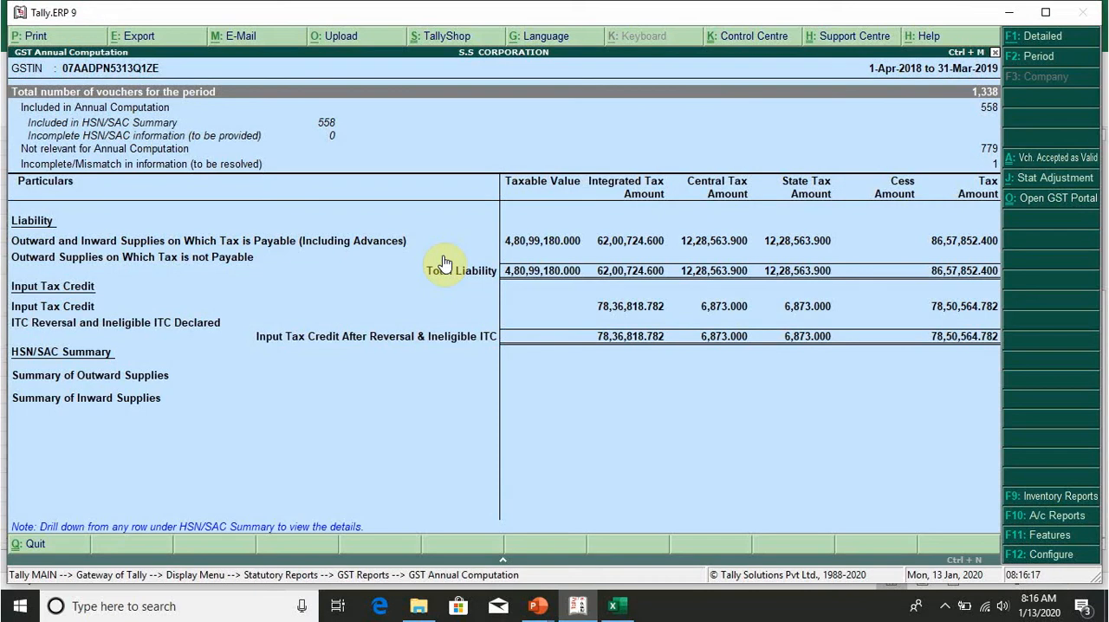
Step: Expand the outward and inward supplies on which tax is payable and open the monthly summary of B2B supplies to registered persons
{"action": "key", "text": "Down"}
{"action": "key", "text": "Down"}
{"action": "key", "text": "Down"}
{"action": "key", "text": "Down"}
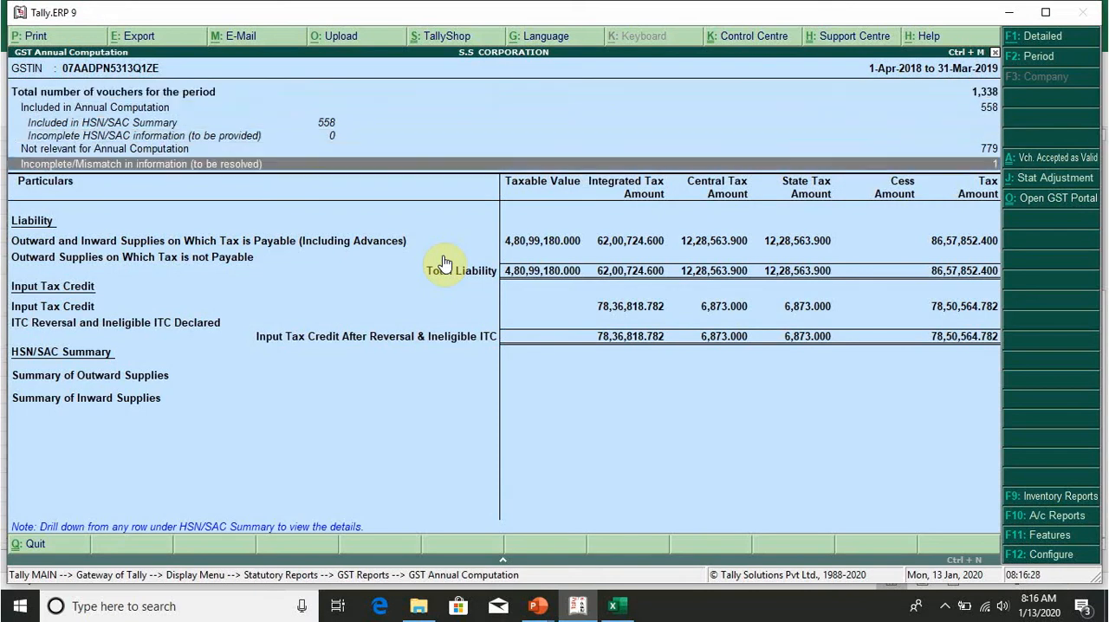
{"action": "key", "text": "Up"}
{"action": "key", "text": "Return"}
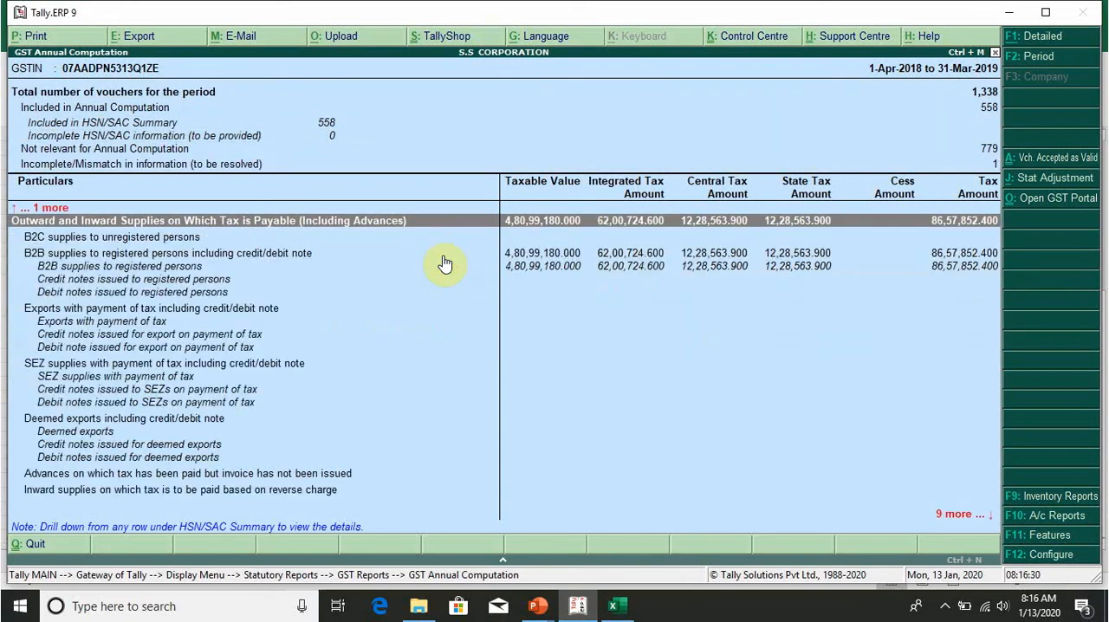
{"action": "key", "text": "Down"}
{"action": "key", "text": "Down"}
{"action": "double_click", "coordinate": [442, 255]}
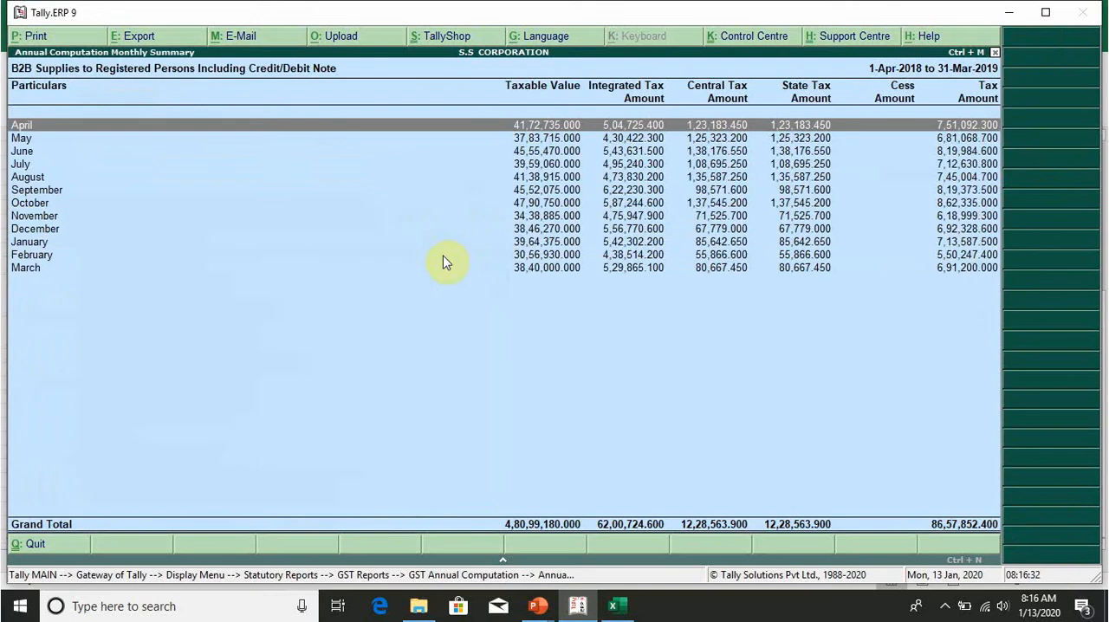
Step: Go through the monthly taxable values and tax amounts in the B2B supplies summary
{"action": "key", "text": "Down"}
{"action": "key", "text": "Down"}
{"action": "key", "text": "Down"}
{"action": "key", "text": "Down"}
{"action": "key", "text": "Down"}
{"action": "key", "text": "Down"}
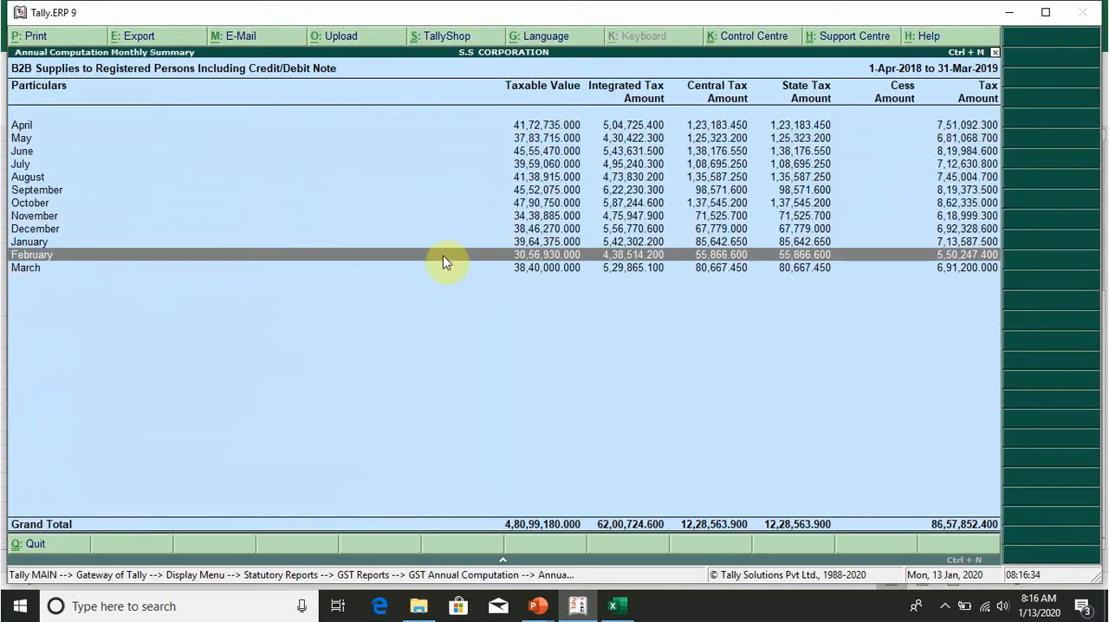
{"action": "key", "text": "Up"}
{"action": "key", "text": "Up"}
{"action": "key", "text": "Up"}
{"action": "key", "text": "Up"}
{"action": "key", "text": "Up"}
{"action": "key", "text": "Up"}
{"action": "key", "text": "Up"}
{"action": "key", "text": "Up"}
{"action": "key", "text": "Up"}
{"action": "key", "text": "Up"}
{"action": "key", "text": "Down"}
{"action": "key", "text": "Down"}
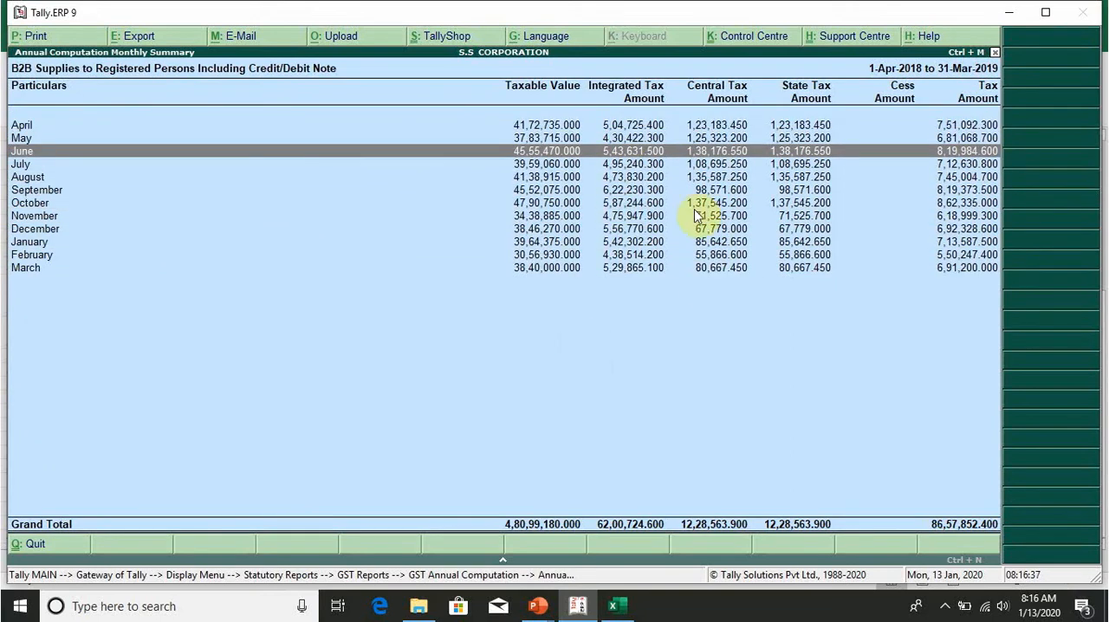
Step: Switch to Excel and look over the Reco-Taxes sheet's output tax reconciliation and the rate wise sales sheet
{"action": "left_click", "coordinate": [624, 603]}
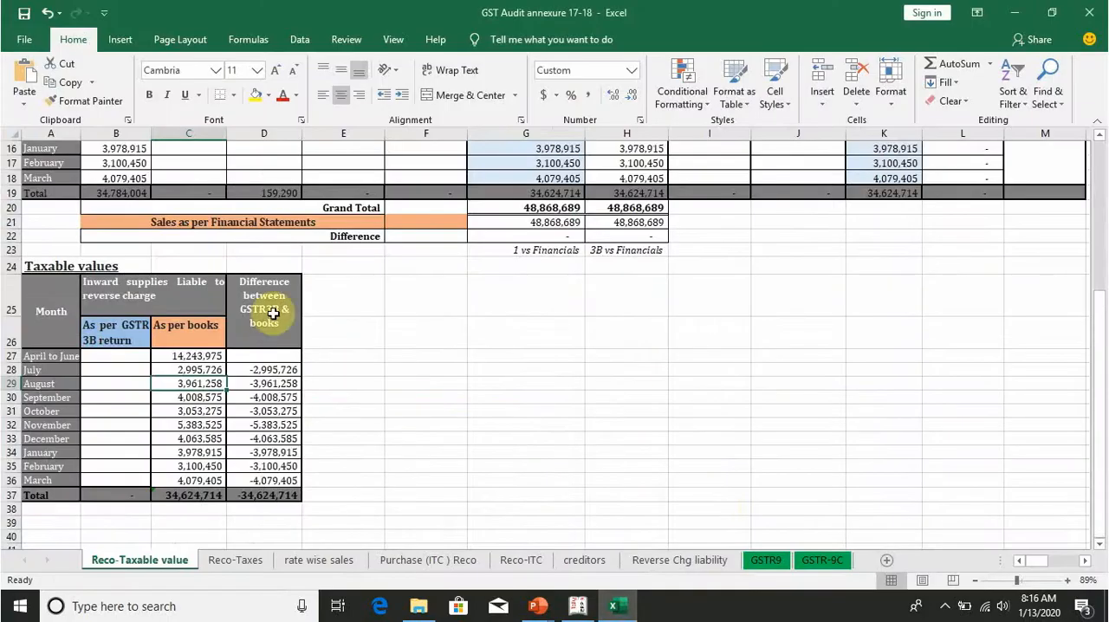
{"action": "key", "text": "ctrl+Page_Down"}
{"action": "scroll", "coordinate": [398, 407], "scroll_direction": "down", "scroll_amount": 4}
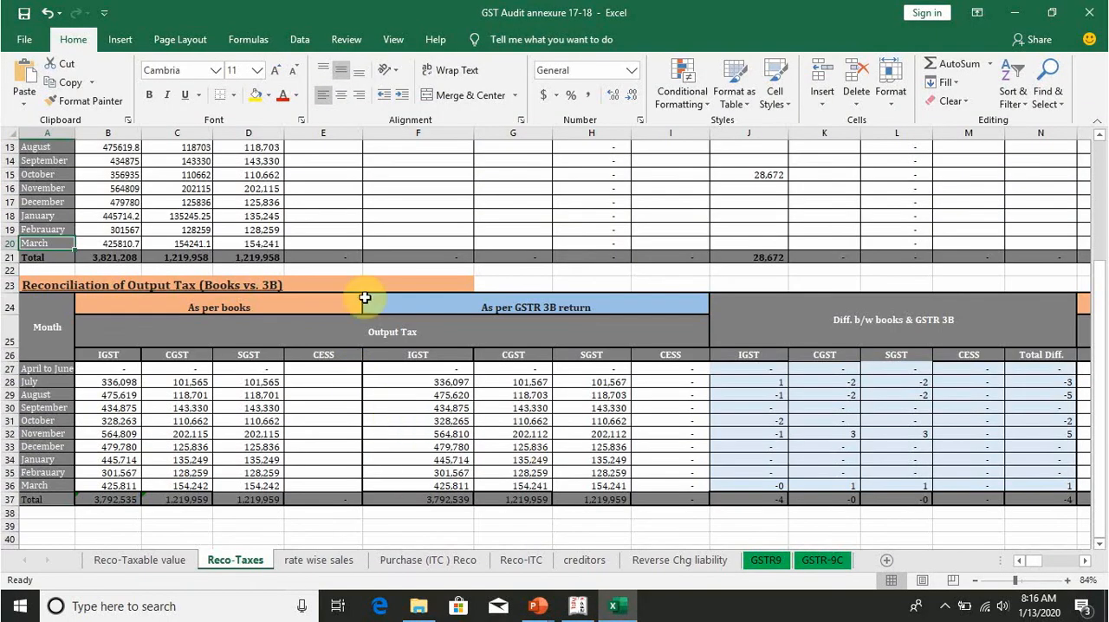
{"action": "left_click", "coordinate": [345, 559]}
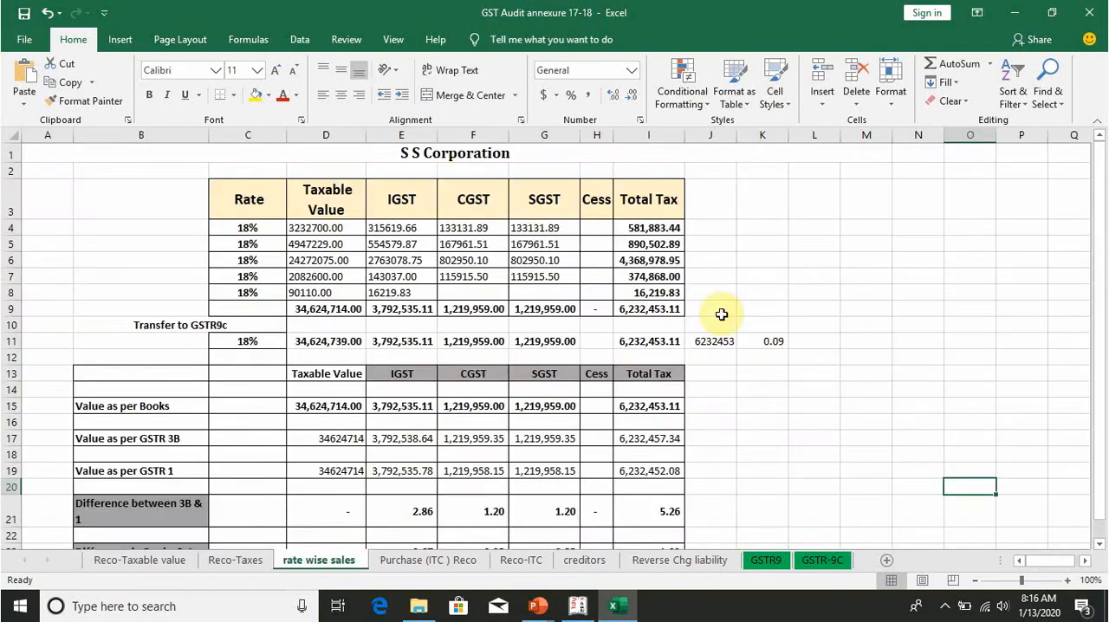
Step: Switch to Tally.ERP 9, leave the GST Annual Computation and open the GSTR-1 report
{"action": "left_click", "coordinate": [578, 605]}
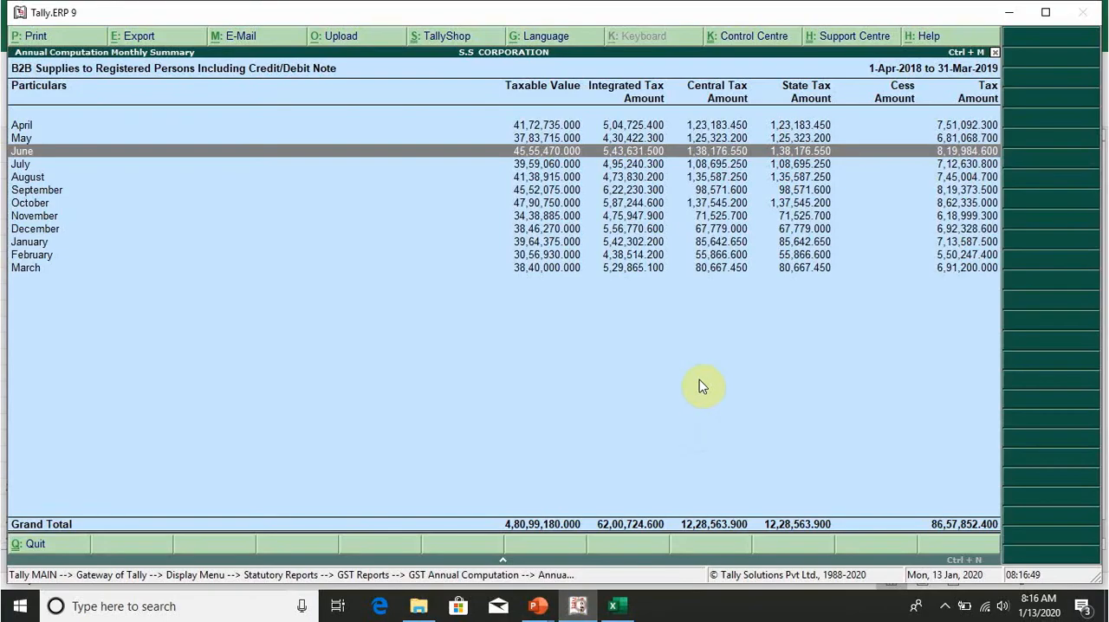
{"action": "key", "text": "Escape"}
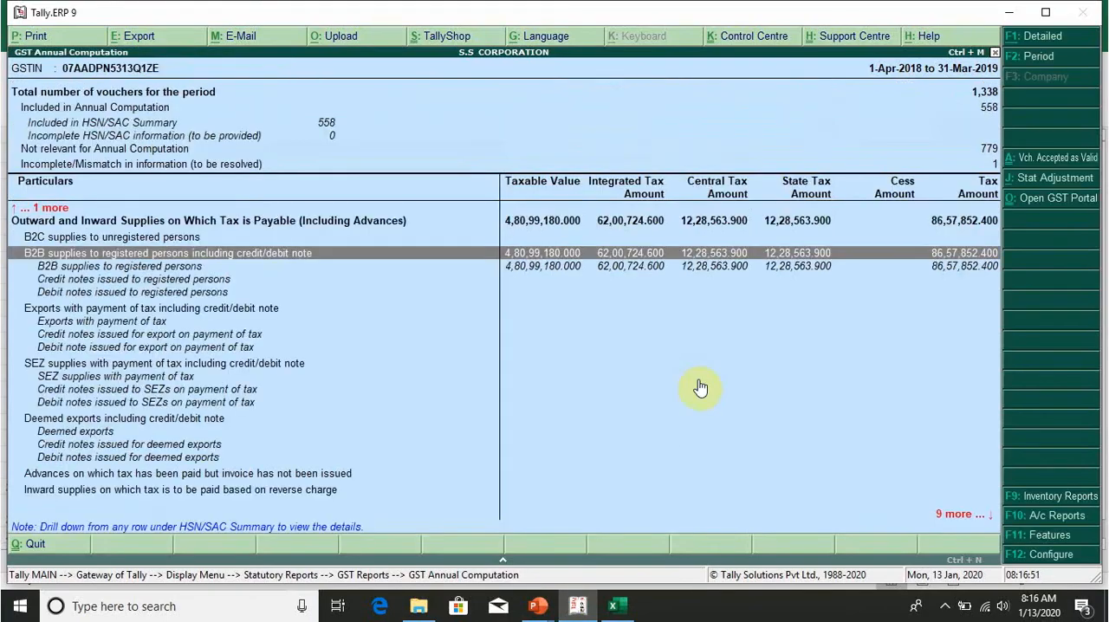
{"action": "key", "text": "Escape"}
{"action": "key", "text": "Up"}
{"action": "key", "text": "Up"}
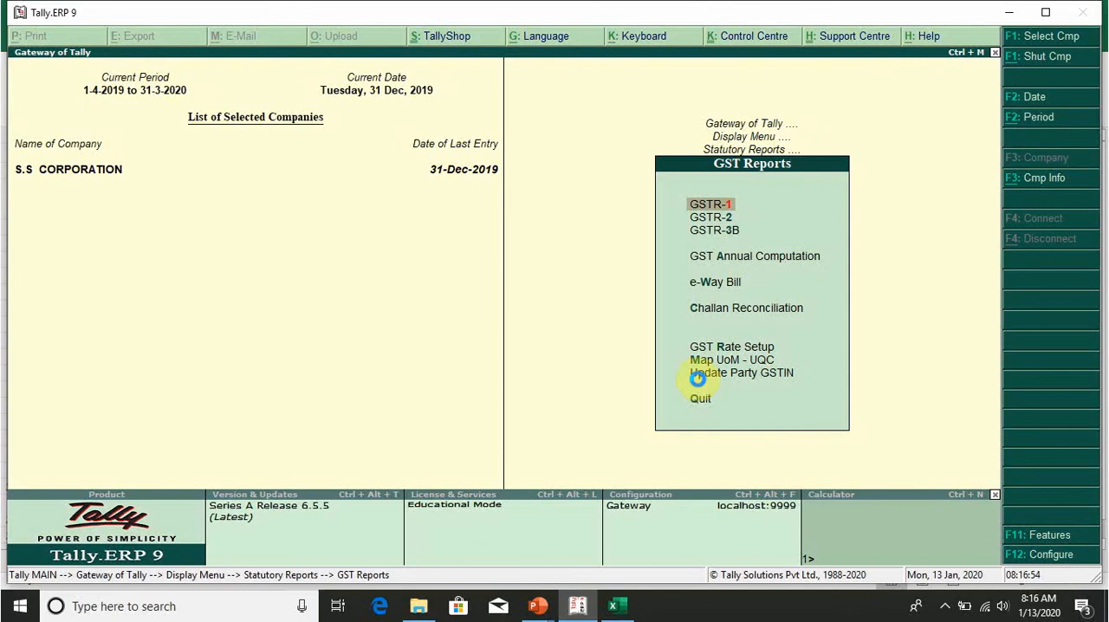
{"action": "key", "text": "Return"}
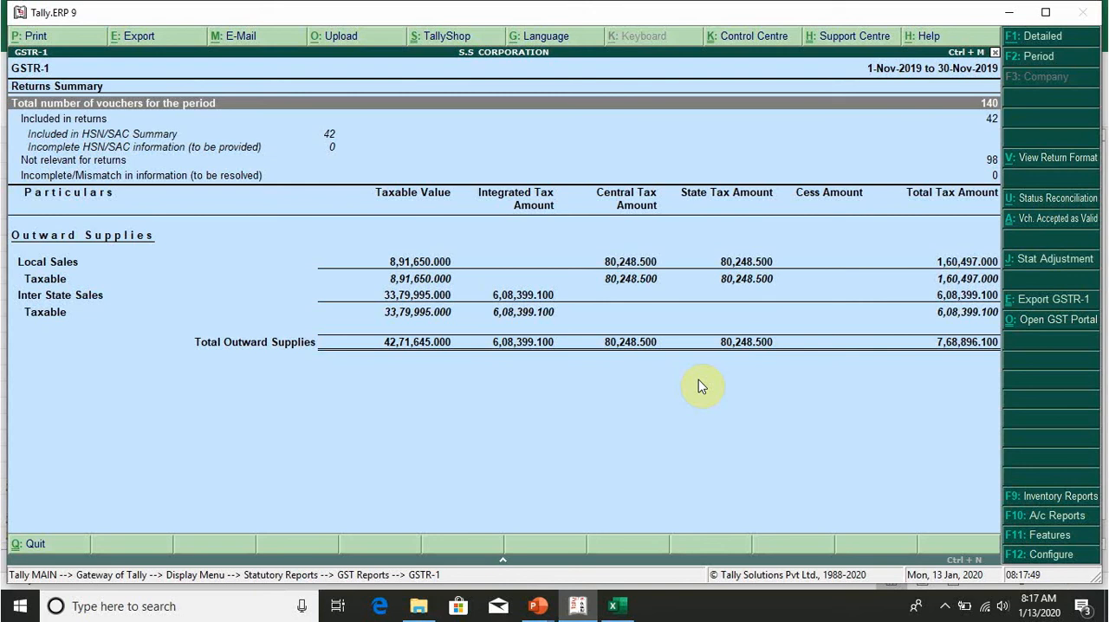
Step: Show the detailed GSTR-1 report in return format and open its HSN/SAC Summary
{"action": "key", "text": "alt+F1"}
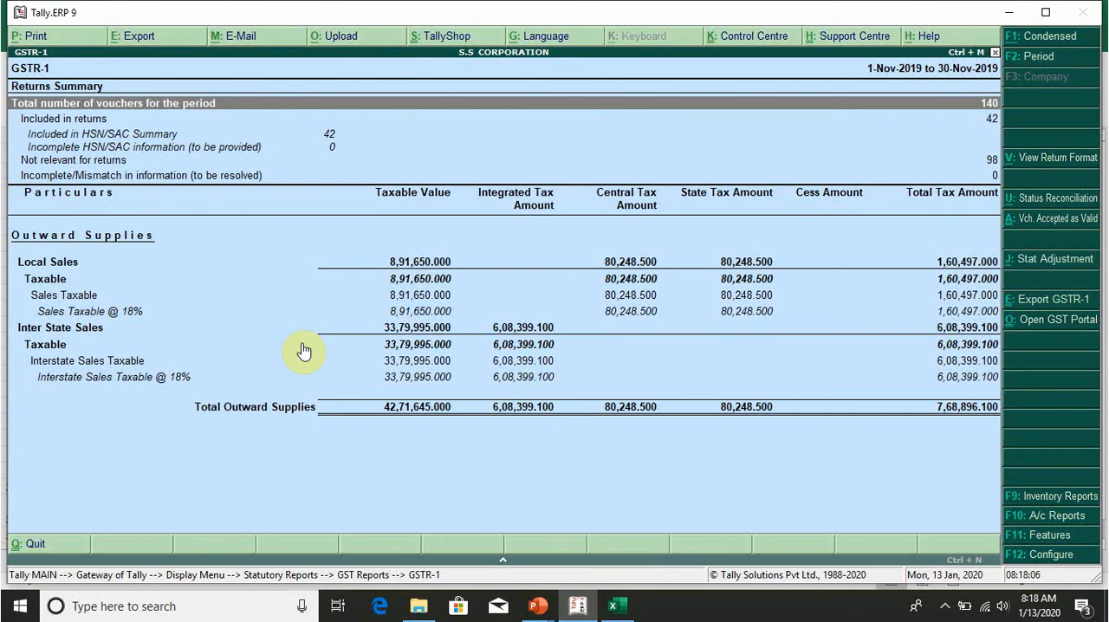
{"action": "key", "text": "alt+v"}
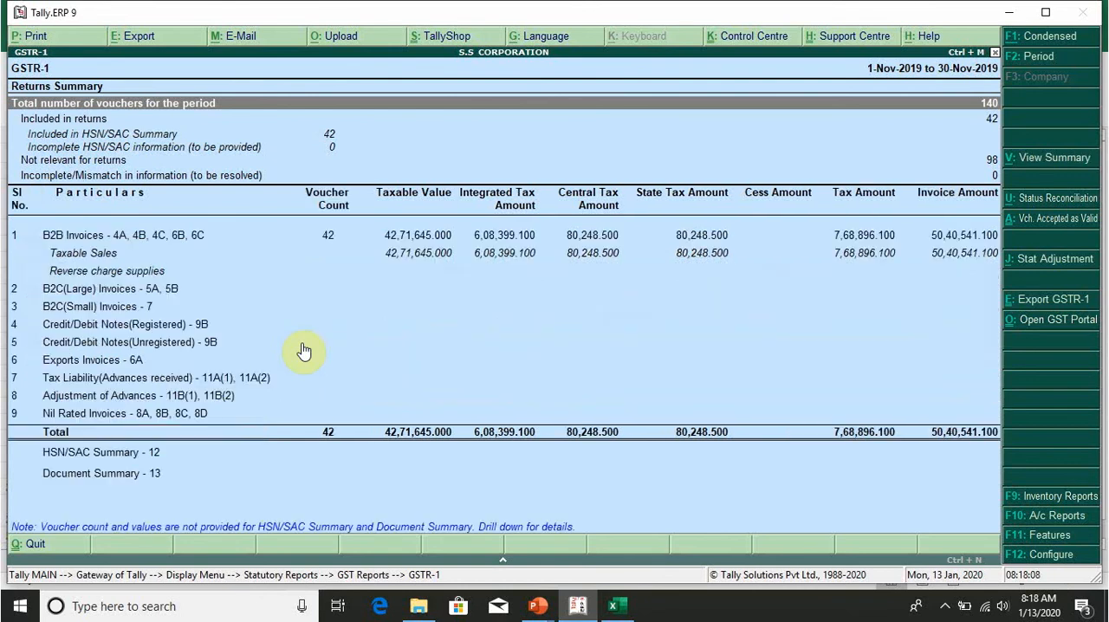
{"action": "key", "text": "Down"}
{"action": "key", "text": "Down"}
{"action": "key", "text": "Down"}
{"action": "key", "text": "Down"}
{"action": "key", "text": "Down"}
{"action": "key", "text": "Down"}
{"action": "key", "text": "Down"}
{"action": "key", "text": "Down"}
{"action": "key", "text": "Down"}
{"action": "key", "text": "Down"}
{"action": "key", "text": "Down"}
{"action": "key", "text": "Down"}
{"action": "key", "text": "Down"}
{"action": "key", "text": "Down"}
{"action": "key", "text": "Down"}
{"action": "key", "text": "Down"}
{"action": "key", "text": "Down"}
{"action": "key", "text": "Down"}
{"action": "key", "text": "Up"}
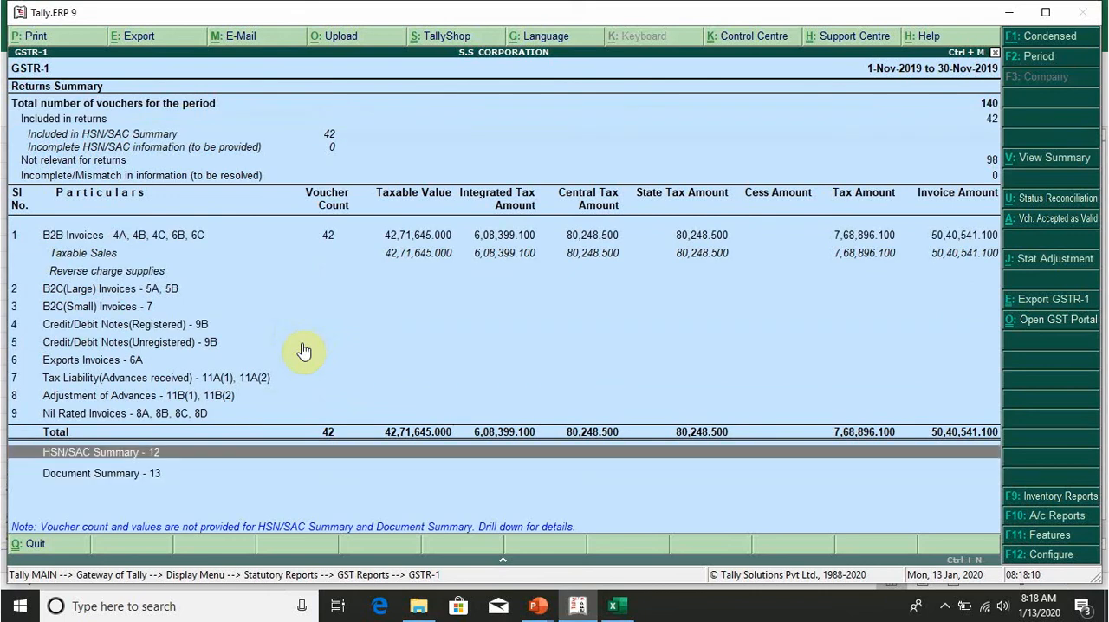
{"action": "key", "text": "Return"}
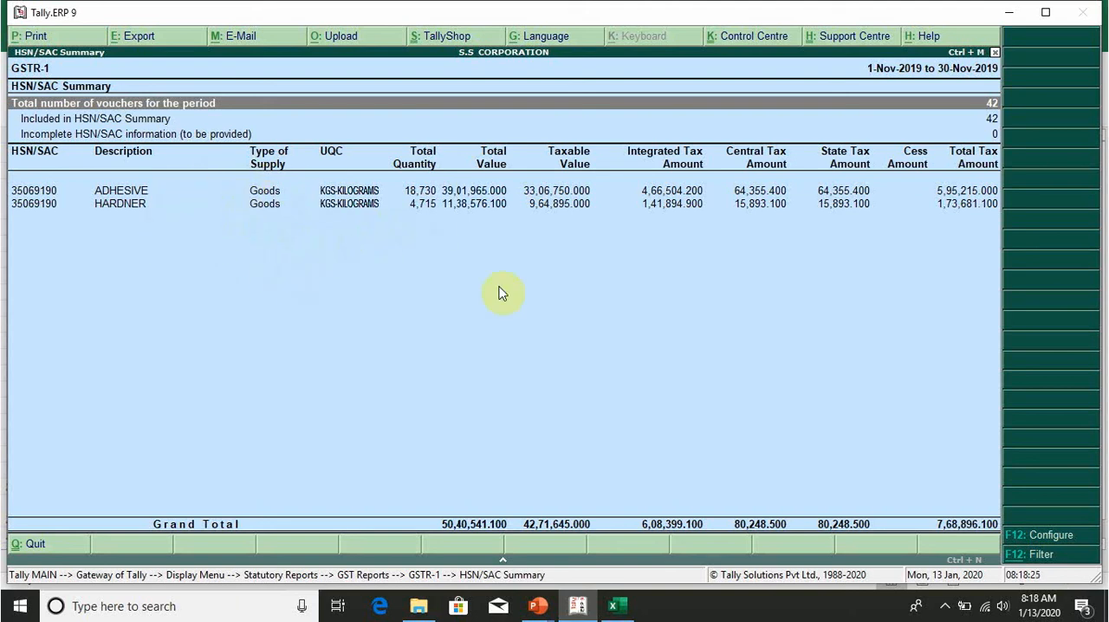
Step: Switch to Excel and look over the input tax credit details in Reco-ITC and the output tax tables in Reco-Taxes
{"action": "key", "text": "alt+Tab"}
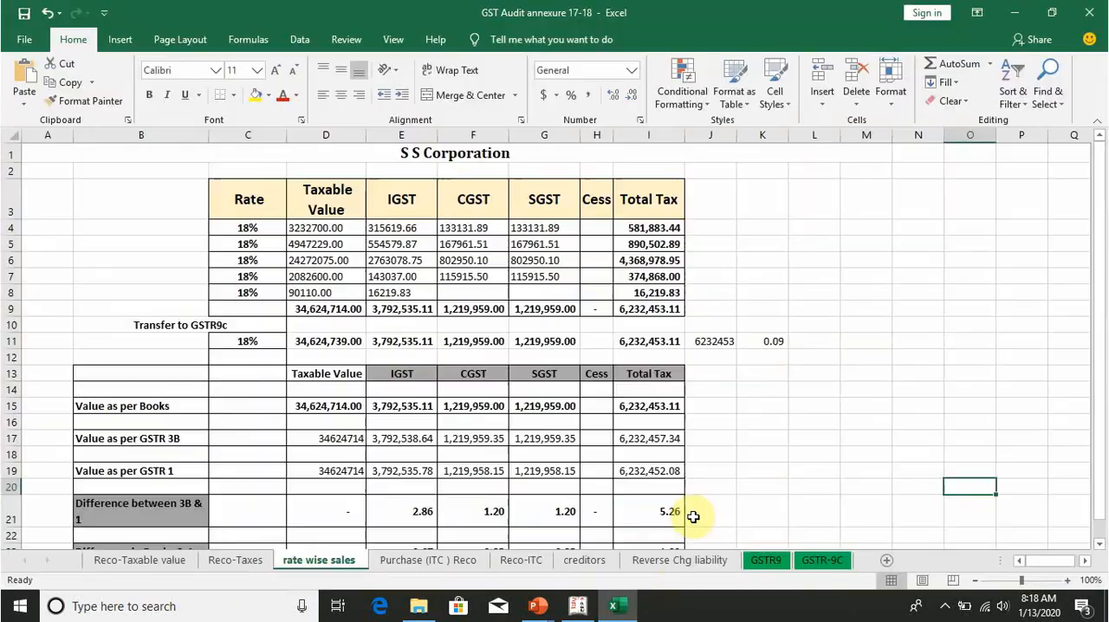
{"action": "left_click", "coordinate": [451, 563]}
{"action": "left_click", "coordinate": [528, 563]}
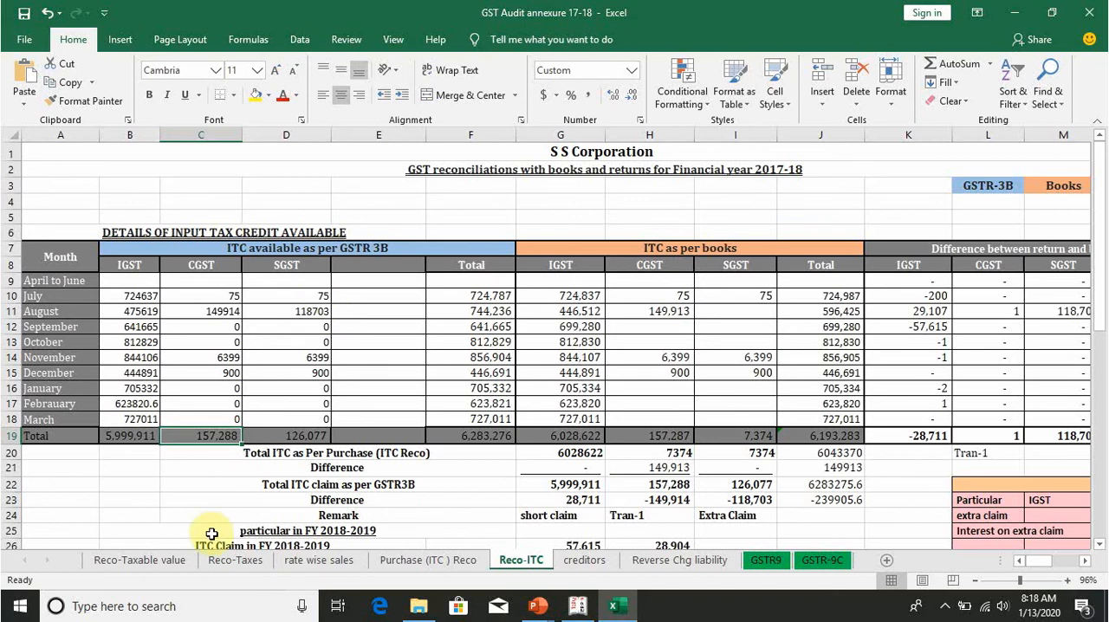
{"action": "left_click", "coordinate": [226, 560]}
{"action": "scroll", "coordinate": [333, 385], "scroll_direction": "up", "scroll_amount": 5}
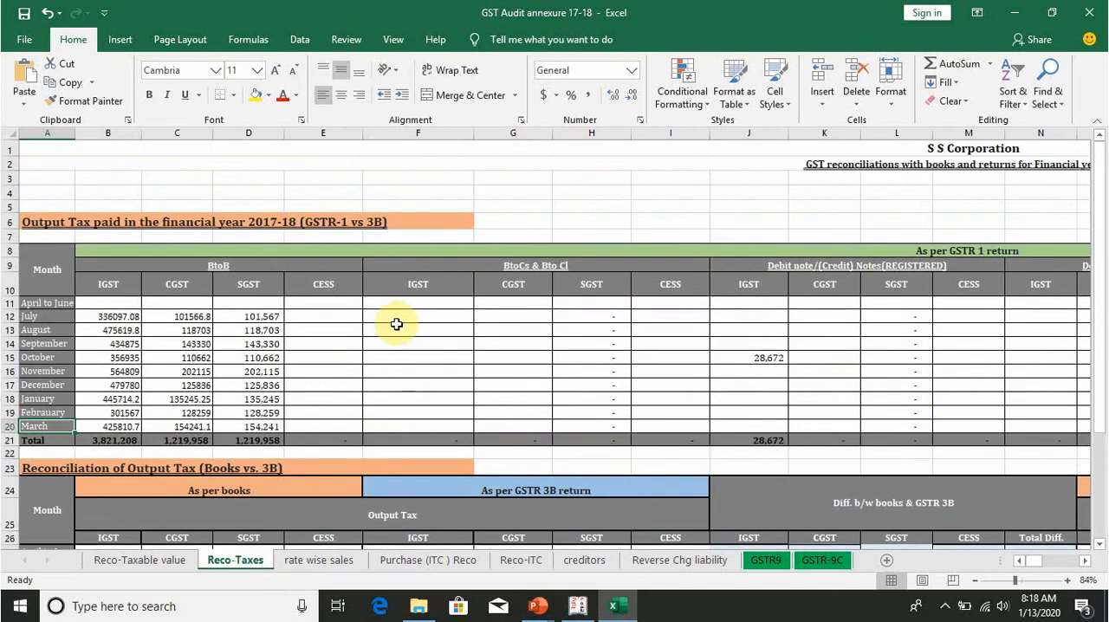
{"action": "scroll", "coordinate": [569, 354], "scroll_direction": "down", "scroll_amount": 5}
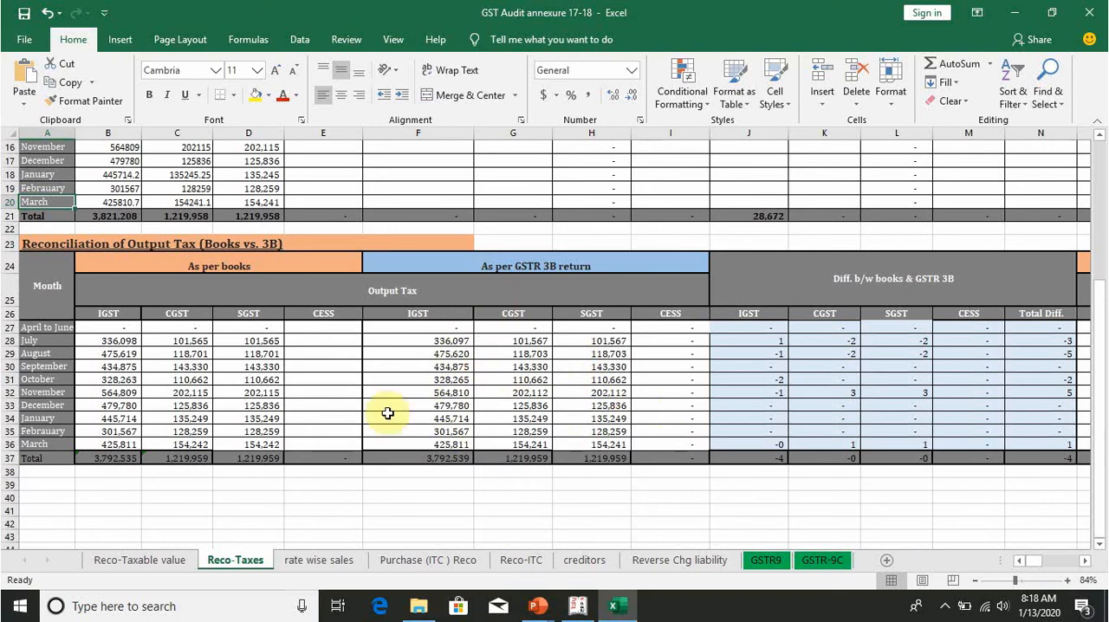
{"action": "left_click", "coordinate": [518, 560]}
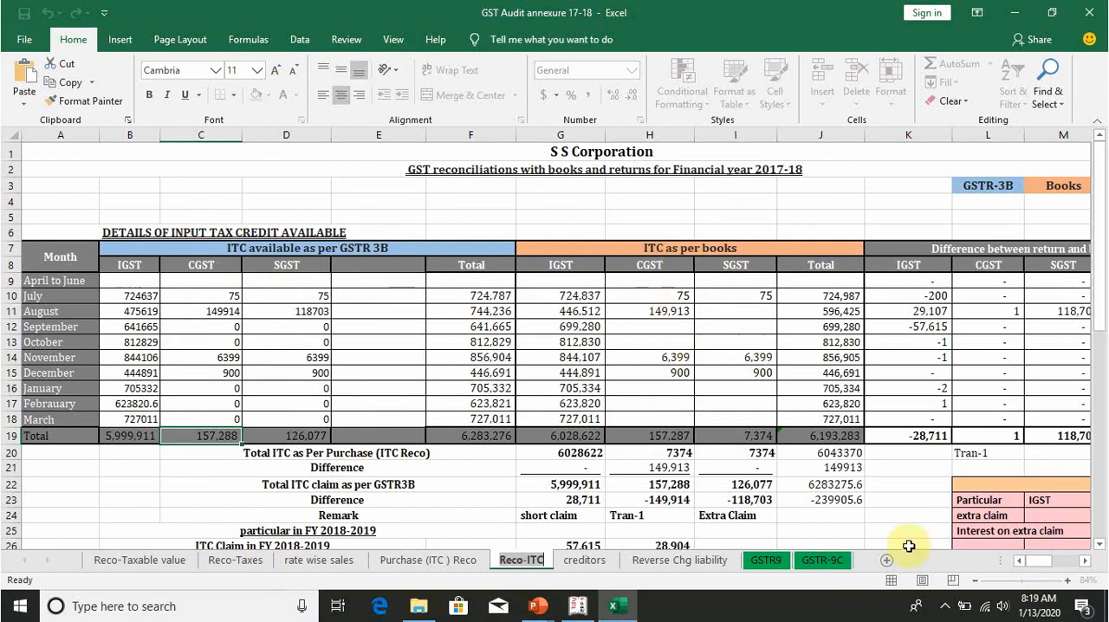
{"action": "mouse_move", "coordinate": [1038, 567]}
{"action": "left_mouse_down"}
{"action": "mouse_move", "coordinate": [1049, 568]}
{"action": "mouse_move", "coordinate": [1038, 569]}
{"action": "left_mouse_up"}
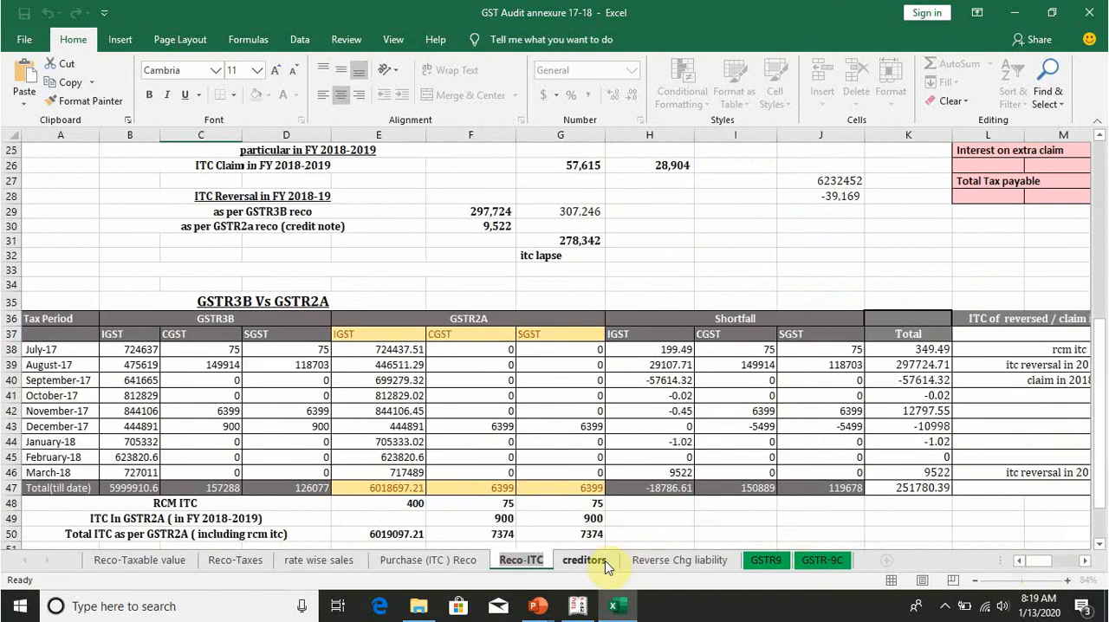
Step: Open the creditors sheet and look over the Sundry Creditors group summary
{"action": "left_click", "coordinate": [605, 563]}
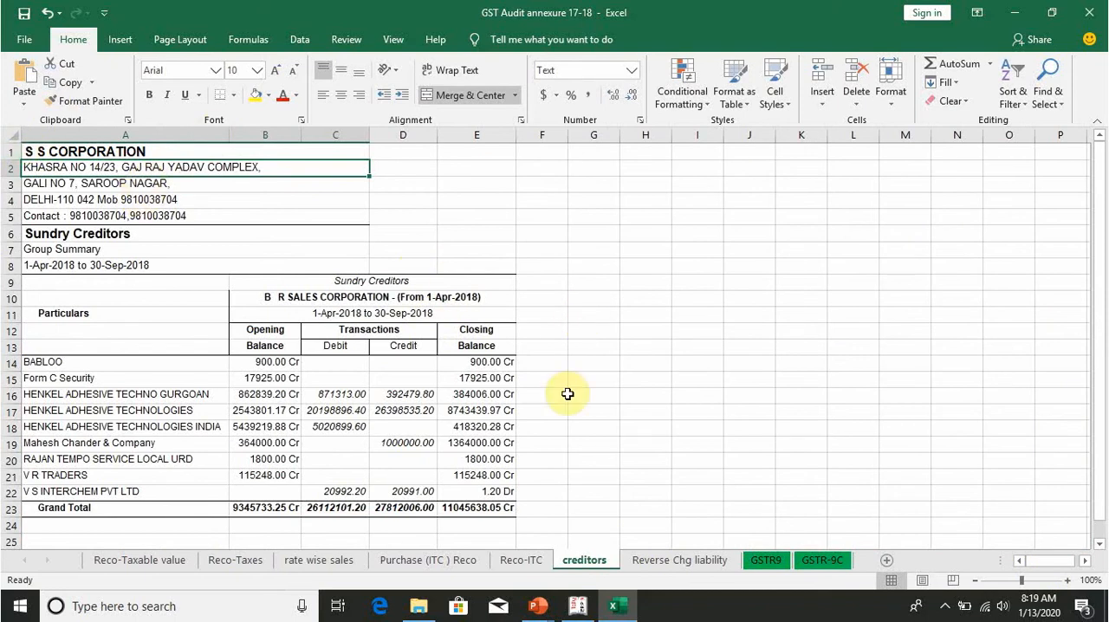
{"action": "scroll", "coordinate": [567, 394], "scroll_direction": "down", "scroll_amount": 2}
{"action": "scroll", "coordinate": [574, 260], "scroll_direction": "up", "scroll_amount": 2}
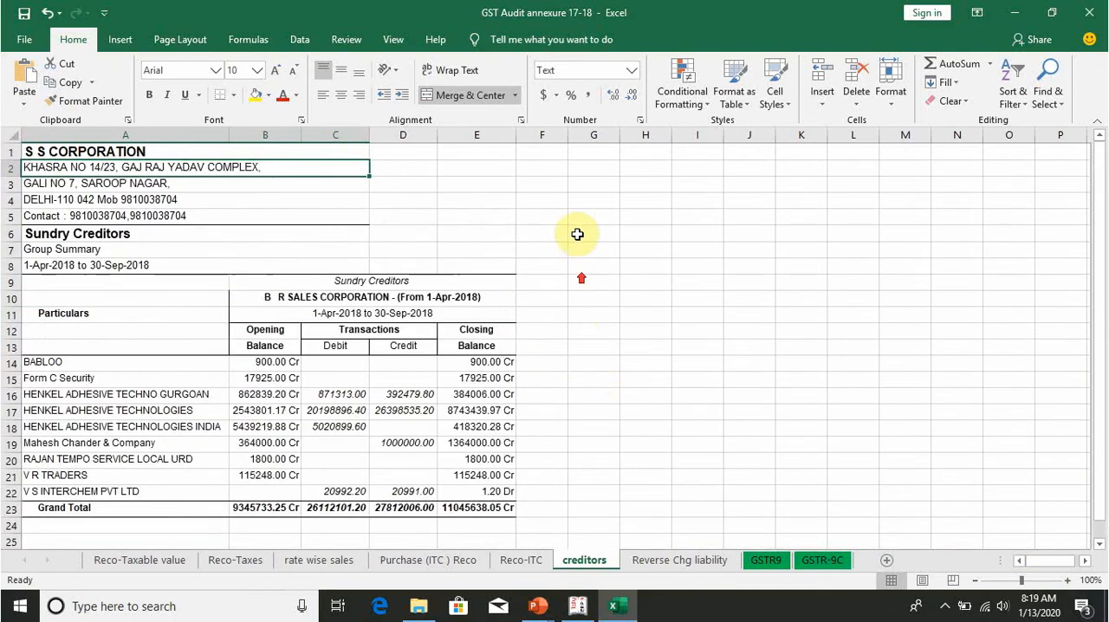
{"action": "left_click", "coordinate": [549, 154]}
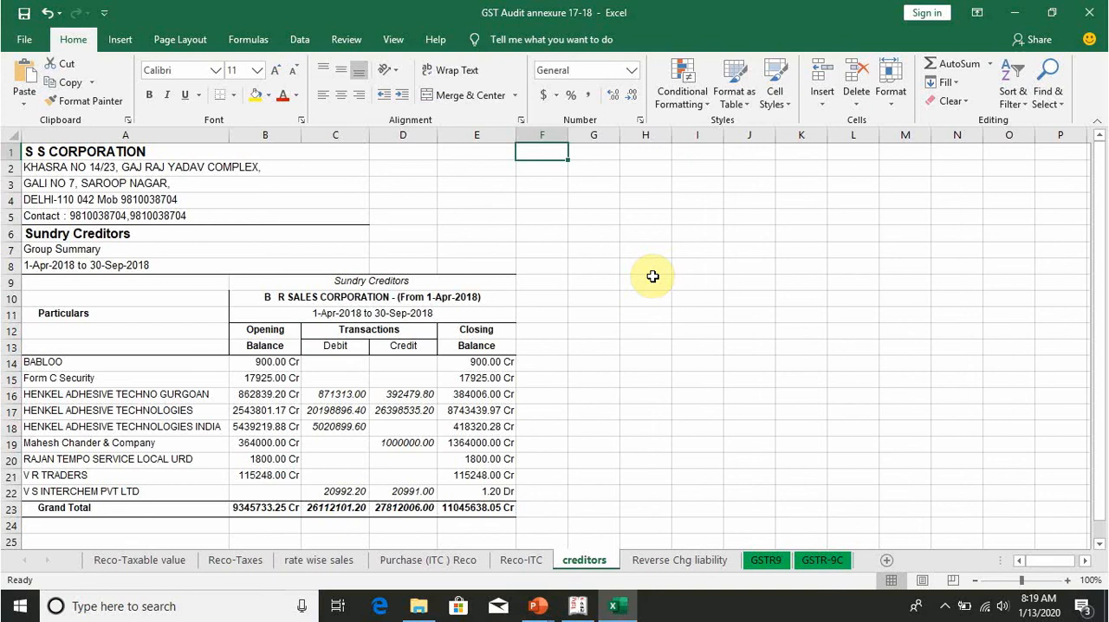
Step: Open the Reverse Chg liability sheet and examine the RCM output tax details across all its columns
{"action": "left_click", "coordinate": [669, 561]}
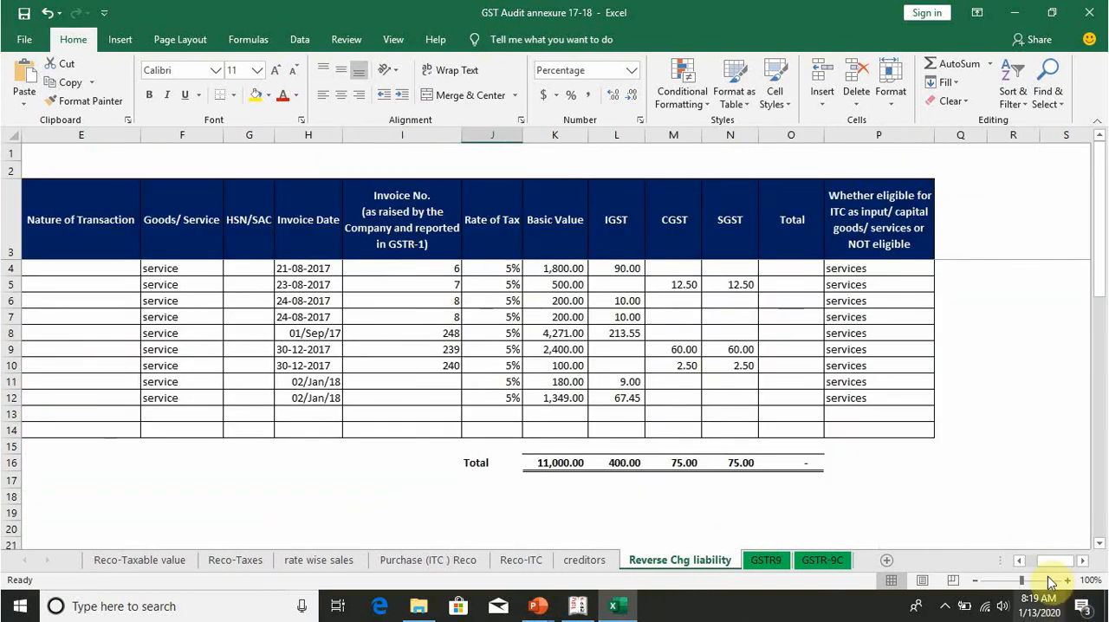
{"action": "left_click_drag", "start_coordinate": [1060, 561], "coordinate": [1022, 562]}
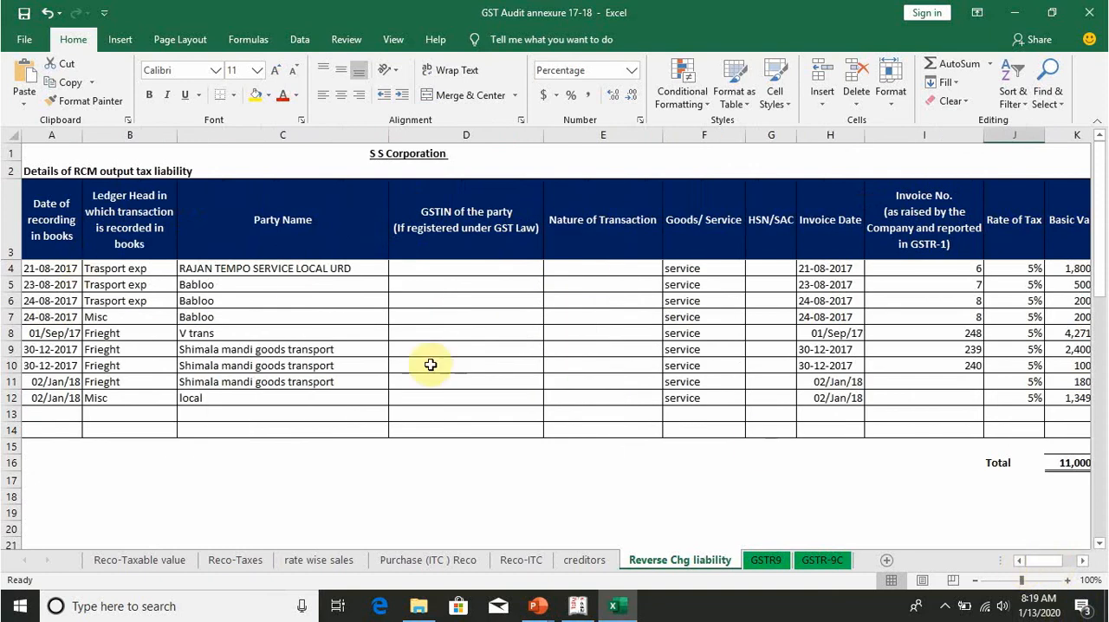
{"action": "left_click_drag", "start_coordinate": [1045, 562], "coordinate": [1058, 562]}
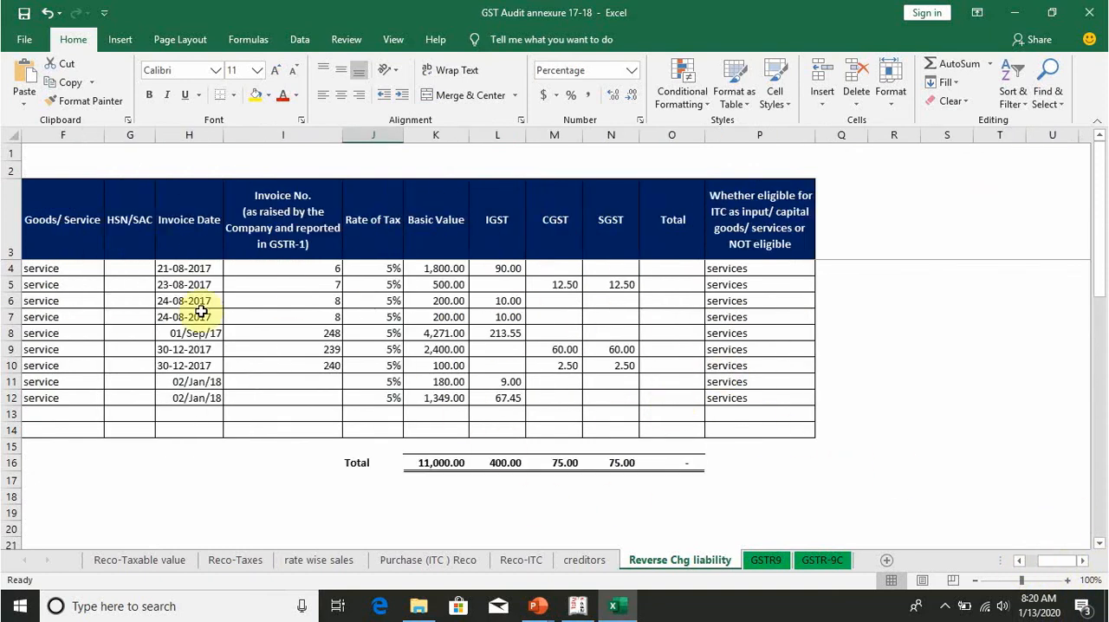
Step: Open the GSTR9 sheet and go through its outward supplies, ITC availed, ITC reversed and tax paid tables
{"action": "left_click", "coordinate": [766, 561]}
{"action": "left_click", "coordinate": [821, 561]}
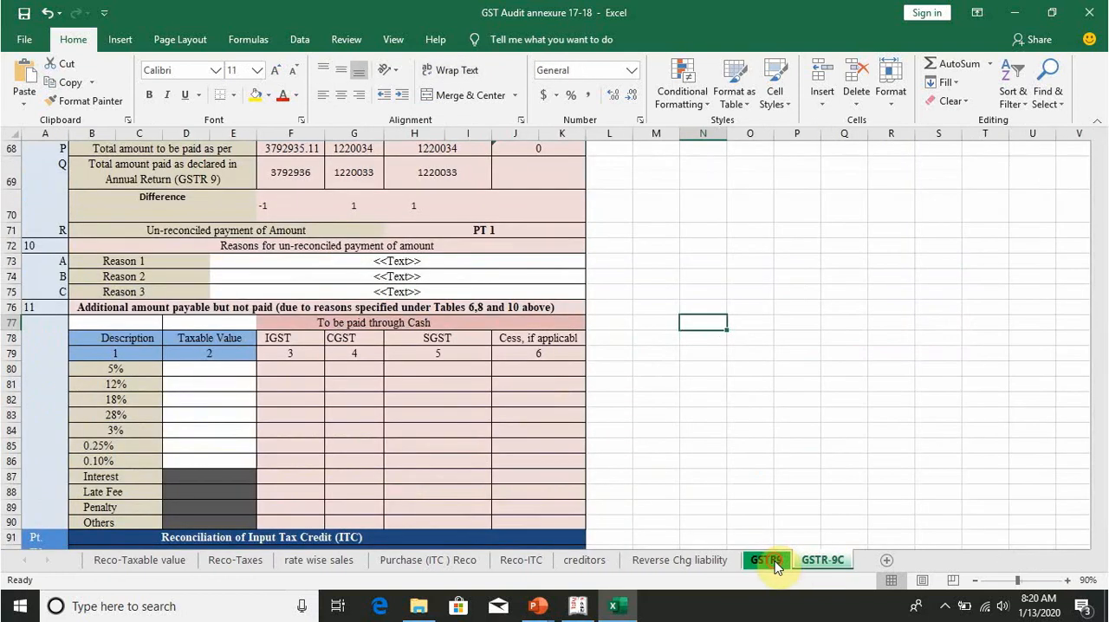
{"action": "left_click", "coordinate": [766, 560]}
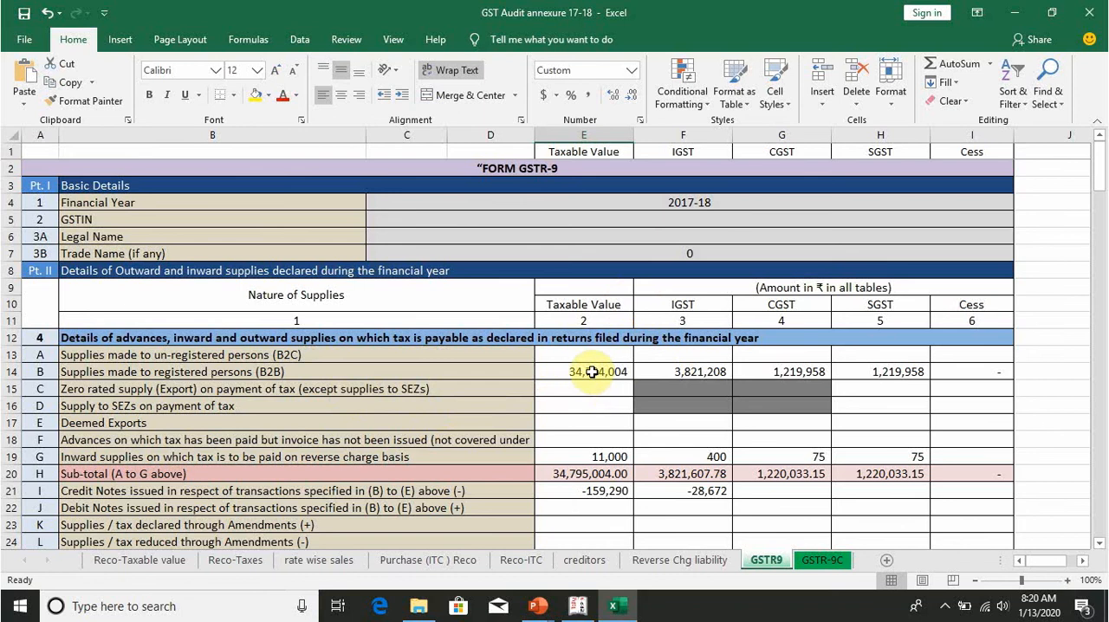
{"action": "scroll", "coordinate": [754, 458], "scroll_direction": "down", "scroll_amount": 3}
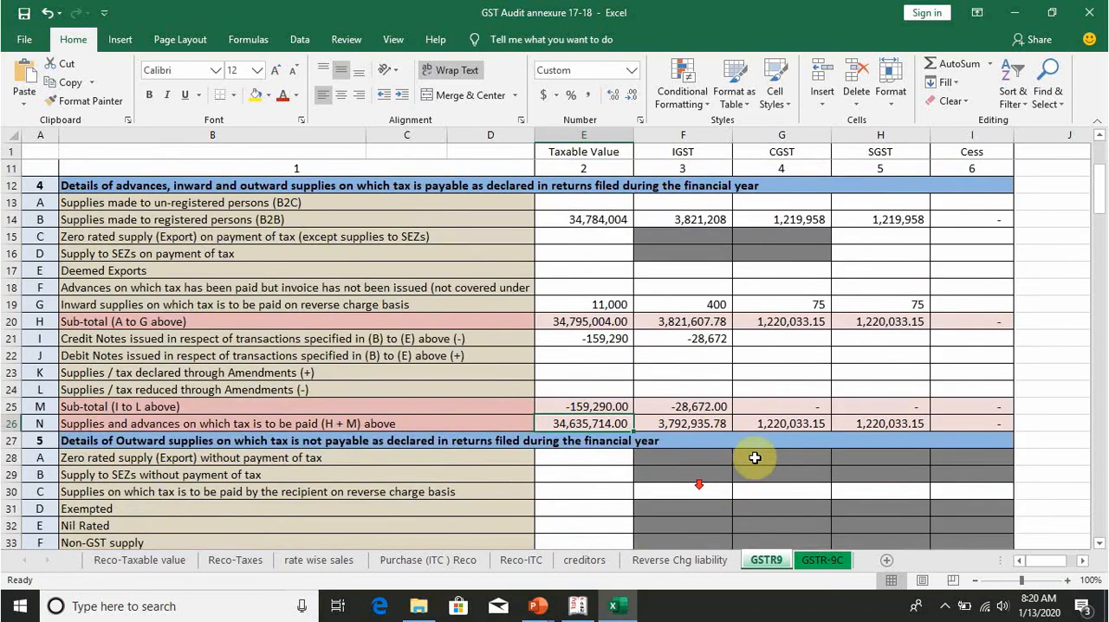
{"action": "scroll", "coordinate": [610, 299], "scroll_direction": "up", "scroll_amount": 3}
{"action": "scroll", "coordinate": [613, 441], "scroll_direction": "down", "scroll_amount": 4}
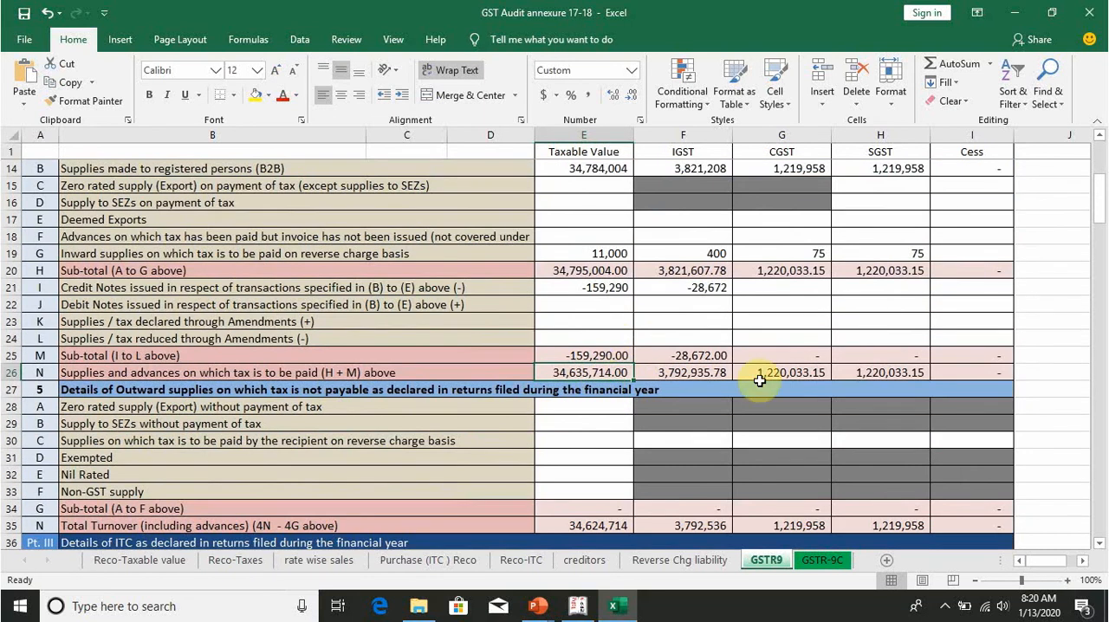
{"action": "scroll", "coordinate": [759, 381], "scroll_direction": "down", "scroll_amount": 13}
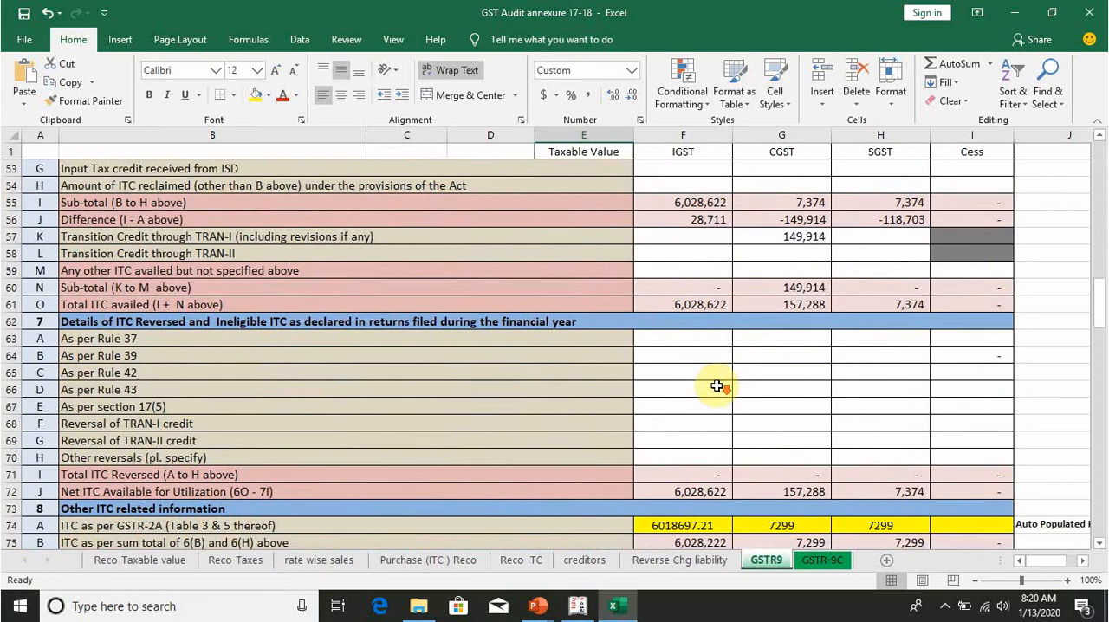
{"action": "scroll", "coordinate": [717, 386], "scroll_direction": "down", "scroll_amount": 14}
{"action": "scroll", "coordinate": [718, 386], "scroll_direction": "up", "scroll_amount": 20}
{"action": "scroll", "coordinate": [719, 386], "scroll_direction": "down", "scroll_amount": 5}
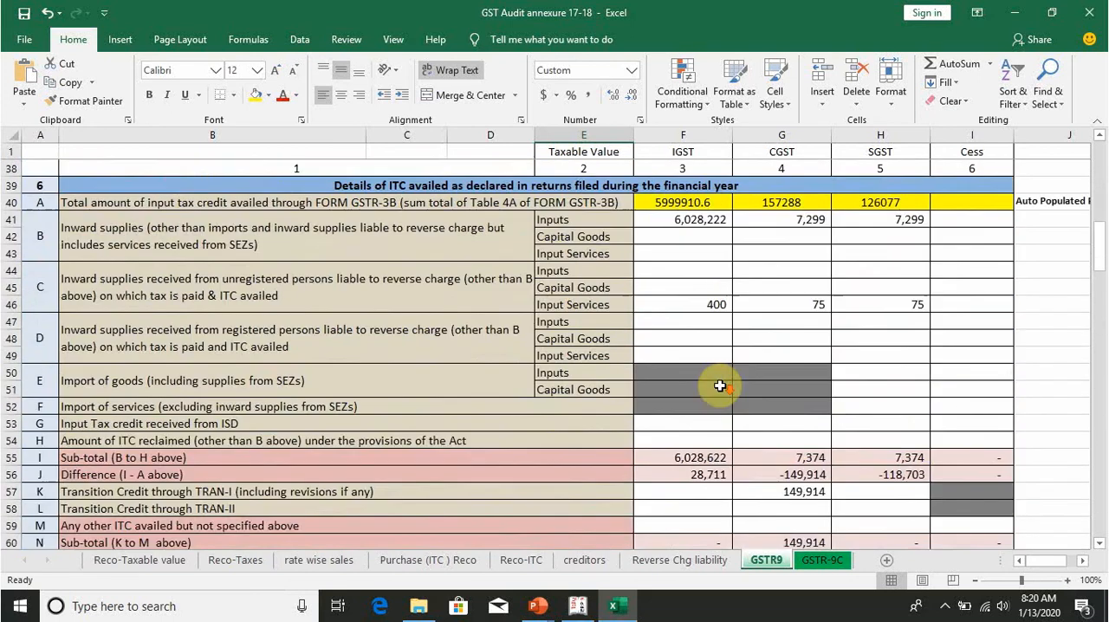
{"action": "scroll", "coordinate": [719, 386], "scroll_direction": "down", "scroll_amount": 13}
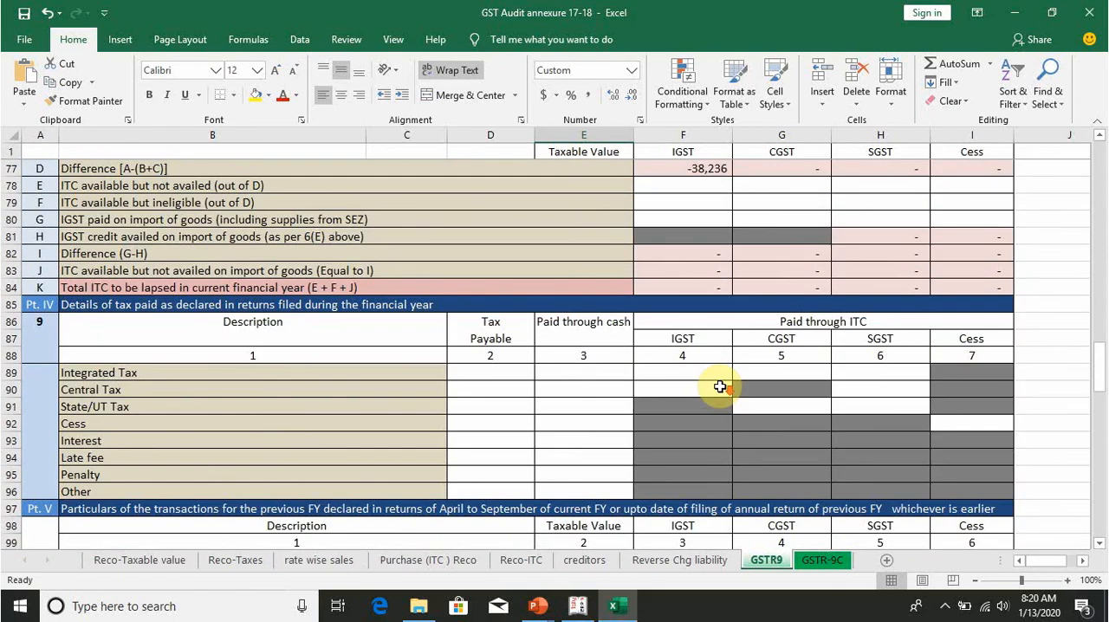
{"action": "scroll", "coordinate": [719, 386], "scroll_direction": "up", "scroll_amount": 4}
Step: Open the GSTR-9C sheet and look over its turnover and tax paid reconciliation, ending at the basic details
{"action": "left_click", "coordinate": [810, 561]}
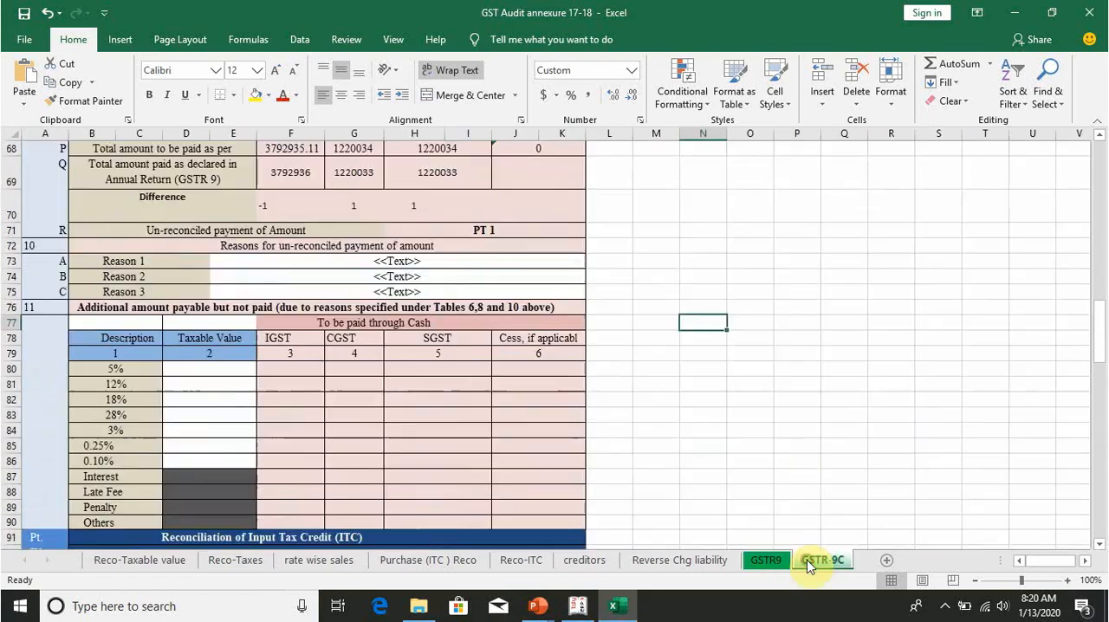
{"action": "scroll", "coordinate": [549, 359], "scroll_direction": "up", "scroll_amount": 13}
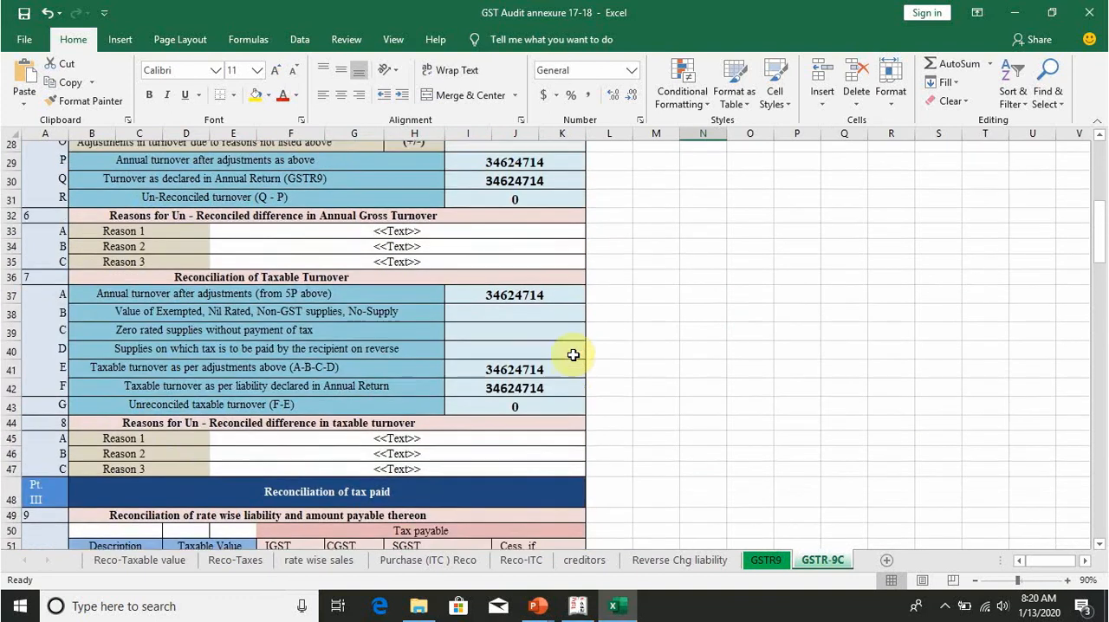
{"action": "scroll", "coordinate": [574, 355], "scroll_direction": "up", "scroll_amount": 9}
{"action": "scroll", "coordinate": [588, 437], "scroll_direction": "down", "scroll_amount": 10}
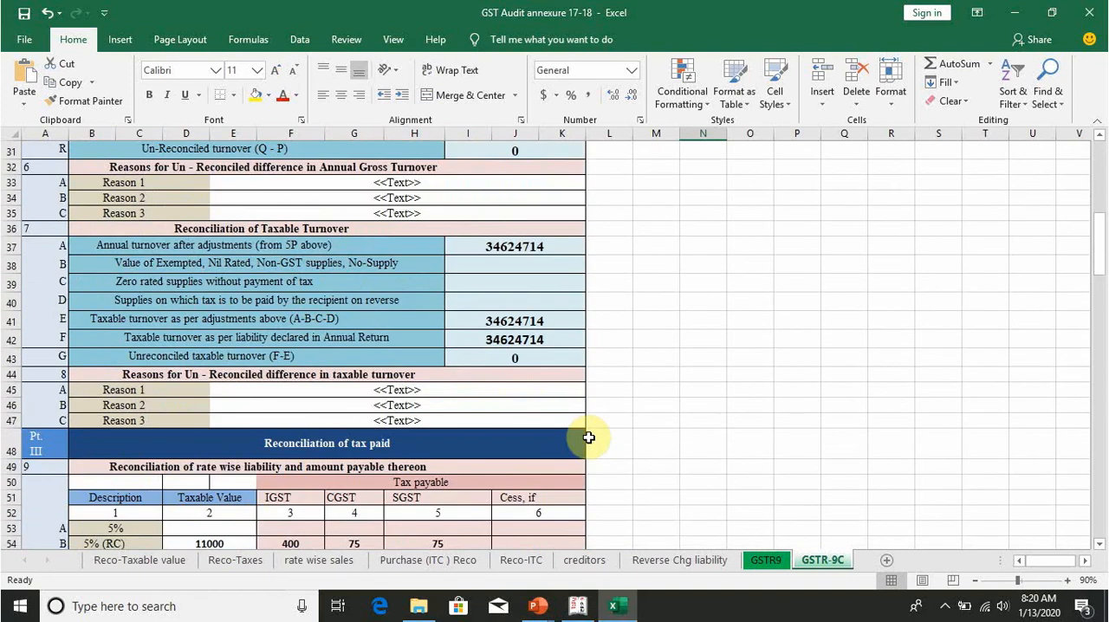
{"action": "scroll", "coordinate": [588, 437], "scroll_direction": "up", "scroll_amount": 10}
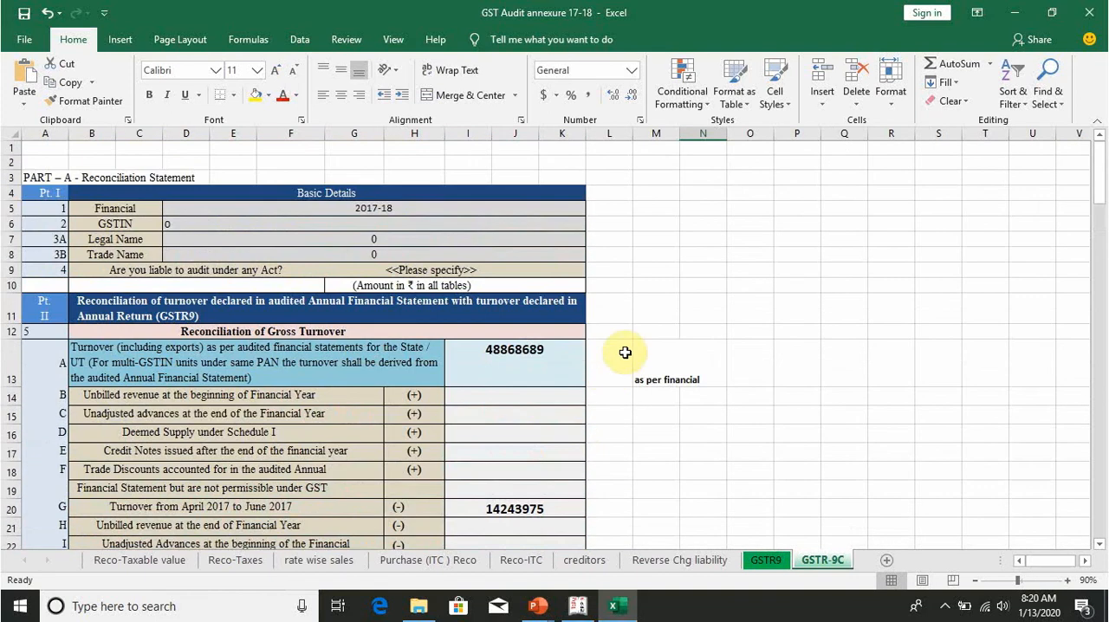